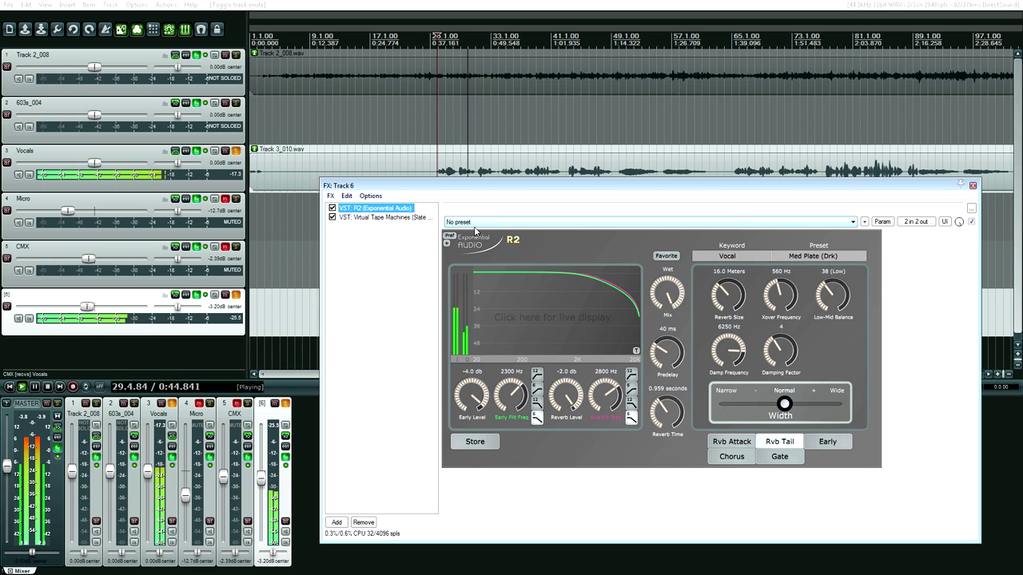
Step: Stop playback and close Track 6's FX chain holding R2 reverb and Virtual Tape Machines
key("space")
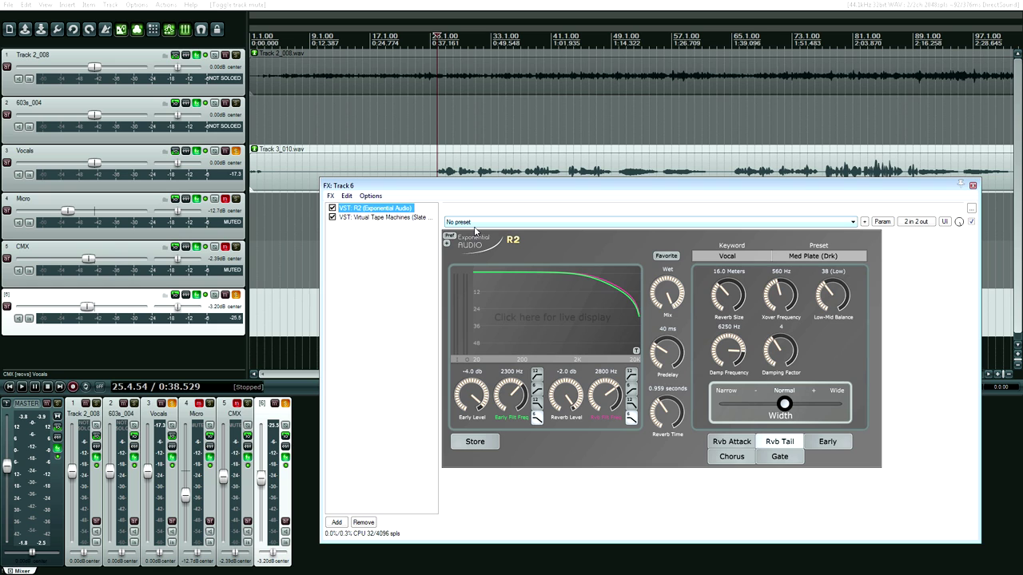
left_click_drag(567, 190, 439, 195)
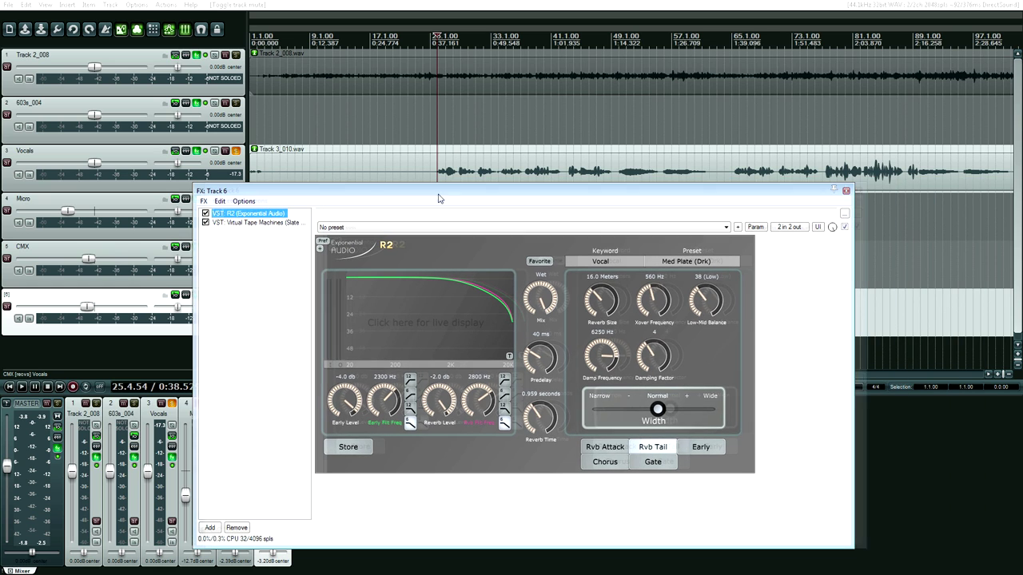
left_click(842, 191)
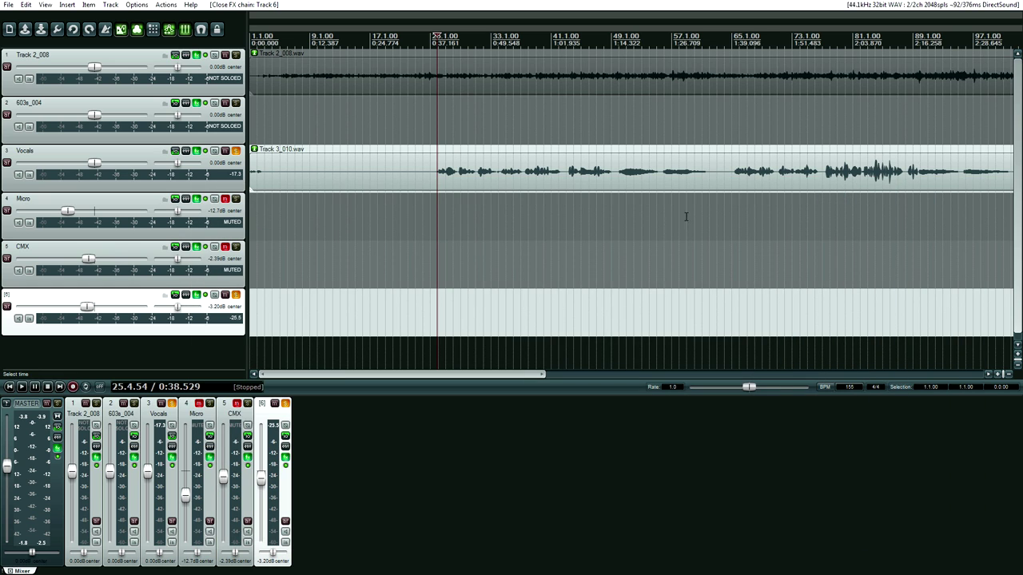
Step: Mute track 6 and bring up the CMX track's Schwa CMX chain on the Rich Slapback preset
left_click(225, 295)
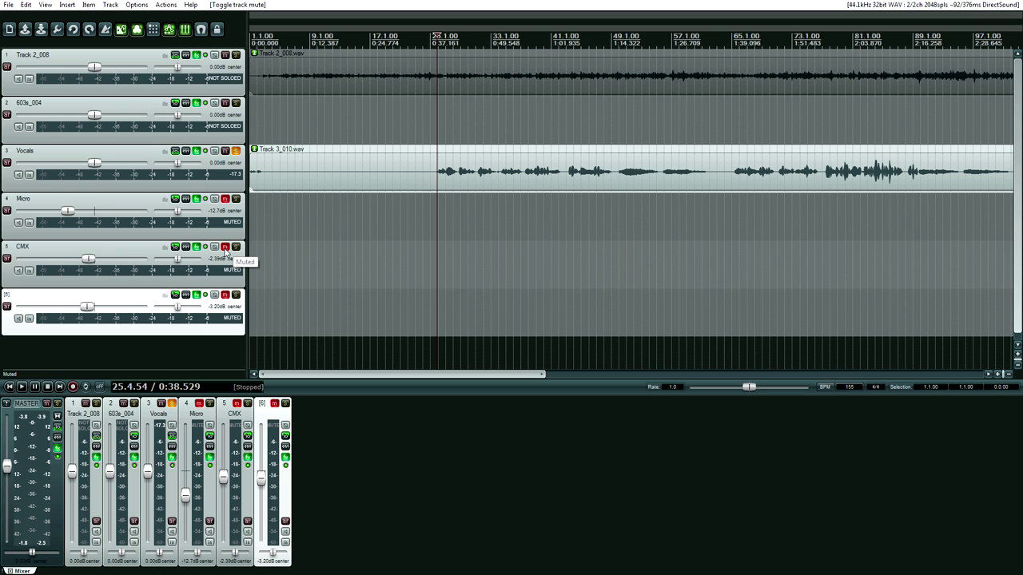
left_click(196, 247)
left_click_drag(353, 228, 349, 292)
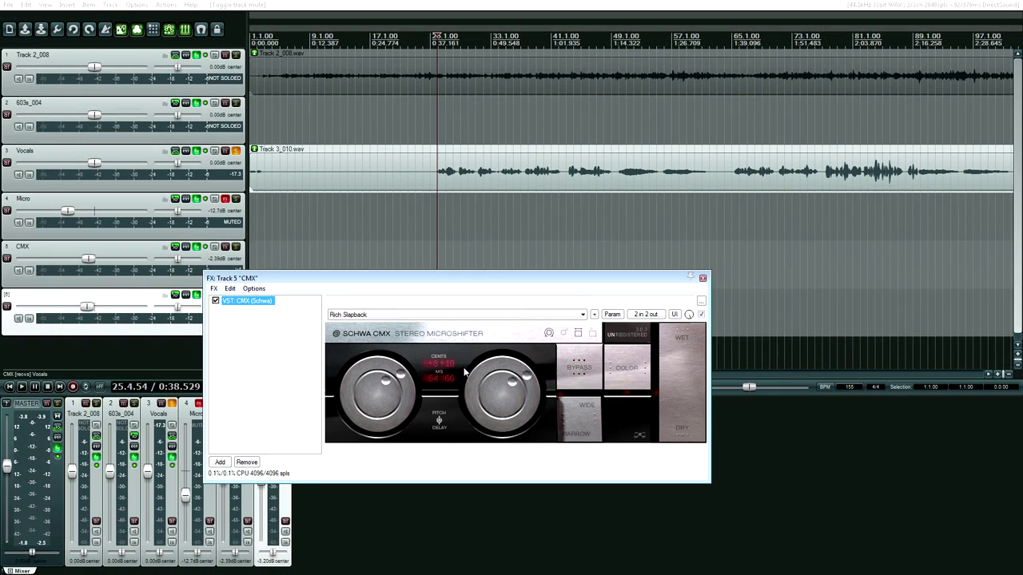
Step: Open track 4 "Micro" FX chain showing SoundToys Little MicroShift on its Default preset
left_click(193, 203)
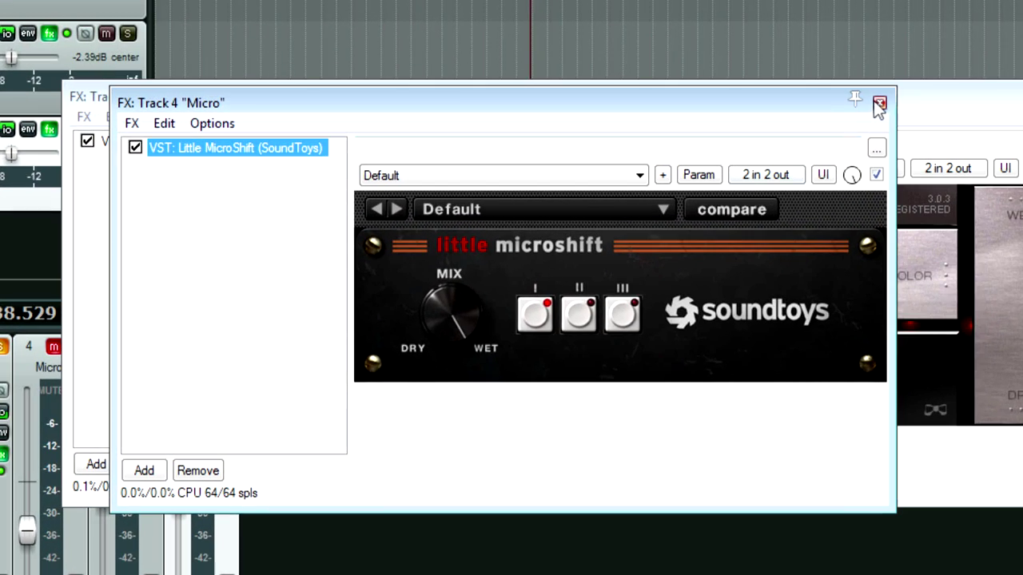
Step: Close the Track 4 Micro and Track 5 CMX FX chain windows
left_click(879, 106)
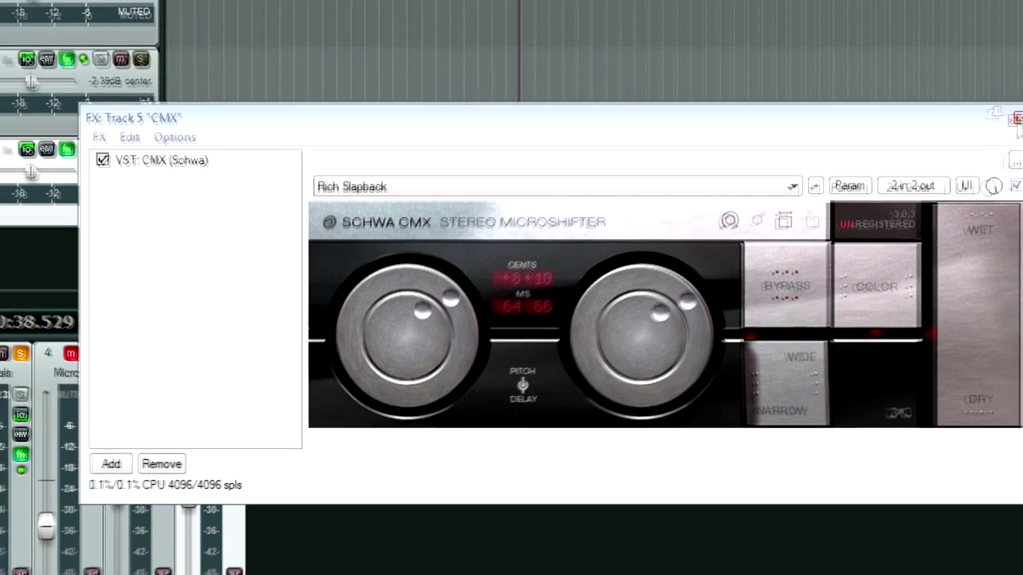
left_click(995, 108)
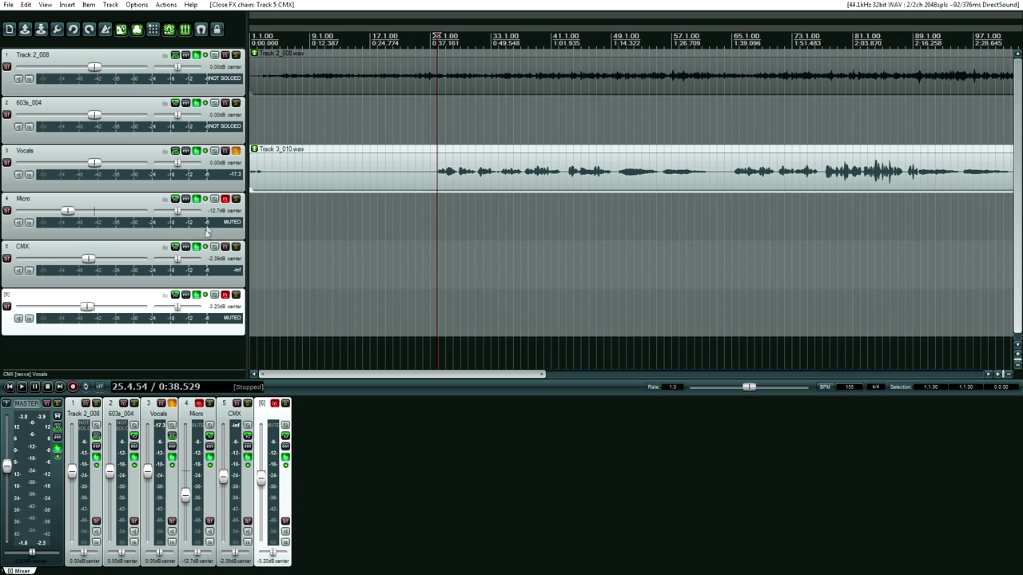
Step: Bypass and re-enable CMX's effects, mute CMX, and open the Vocals chain on T-RackS CS Black 76
left_click(205, 249)
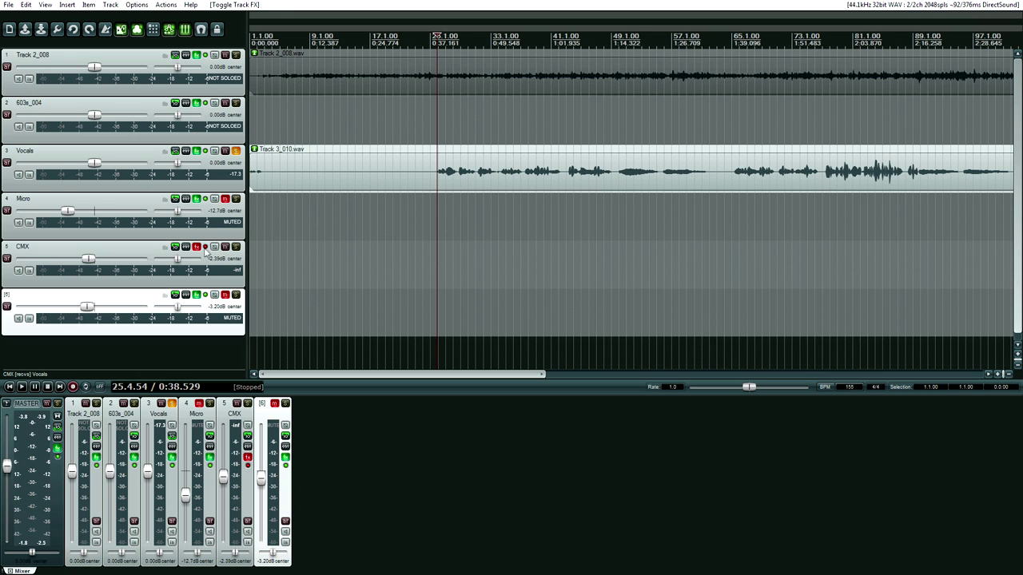
left_click(199, 249)
left_click(223, 247)
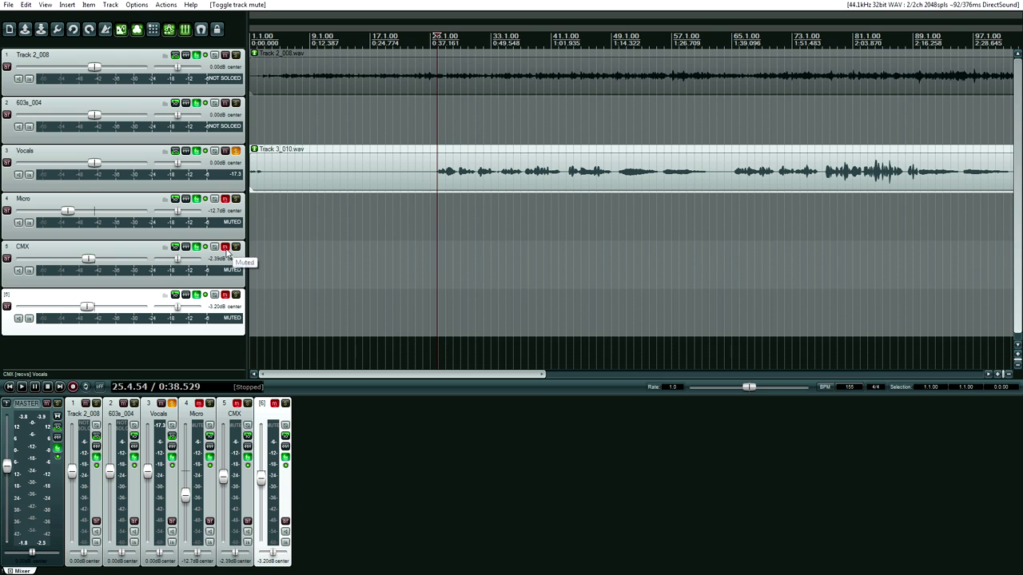
left_click(195, 151)
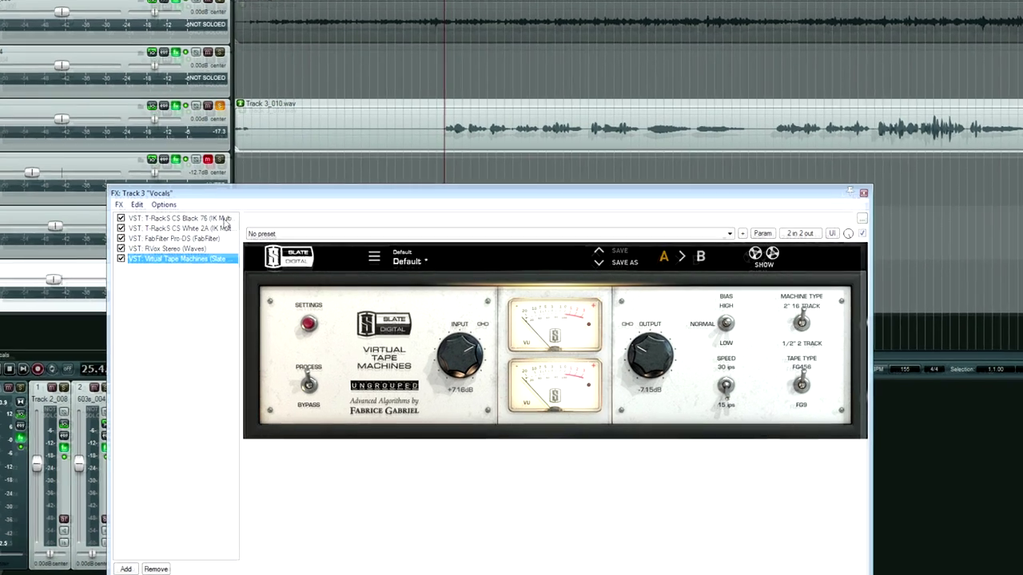
left_click(180, 201)
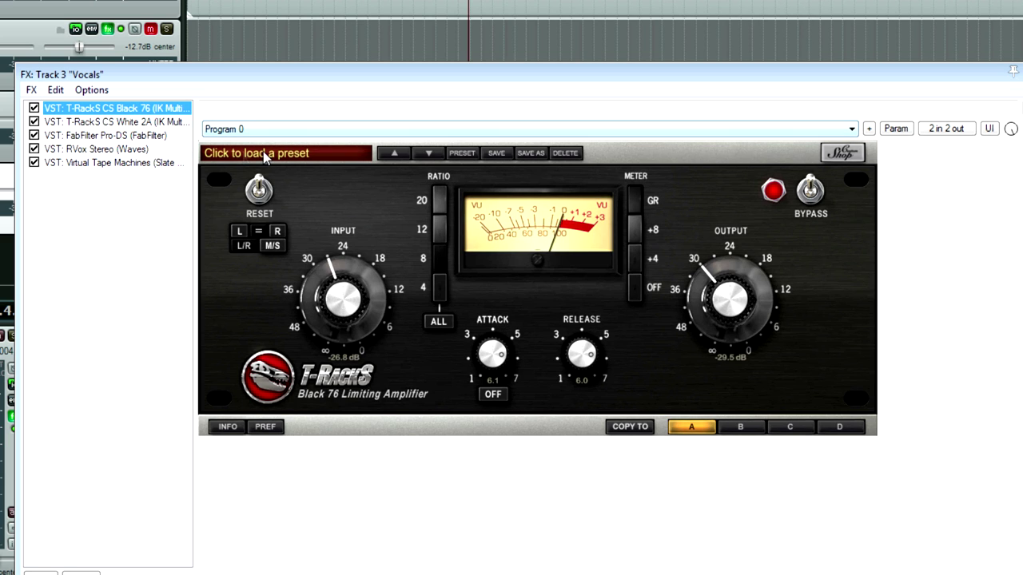
Step: Browse the Vocals plugins (Black 76, White 2A, Pro-DS, RVox, Virtual Tape Machines), then close the window
key("Down")
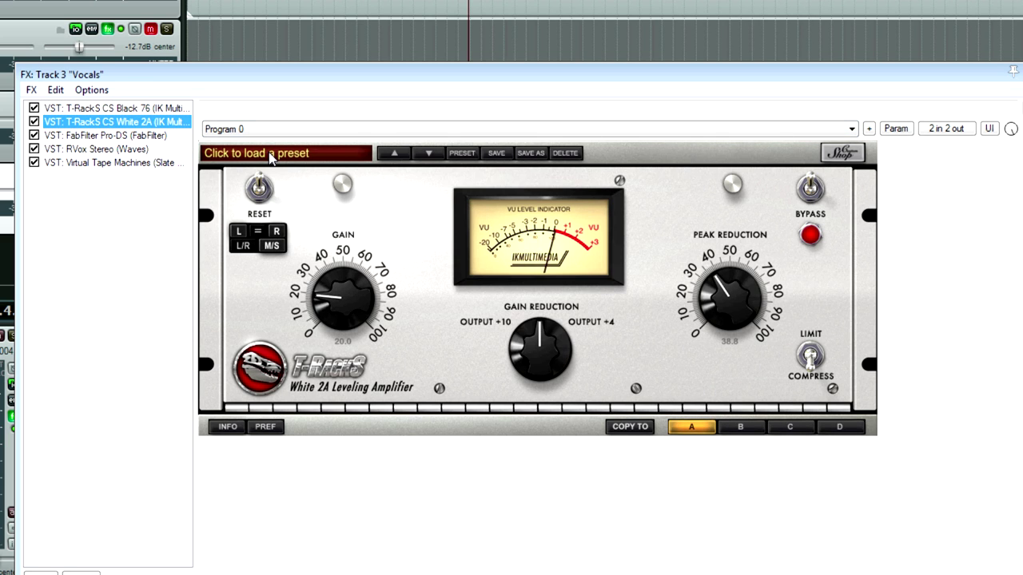
left_click(134, 135)
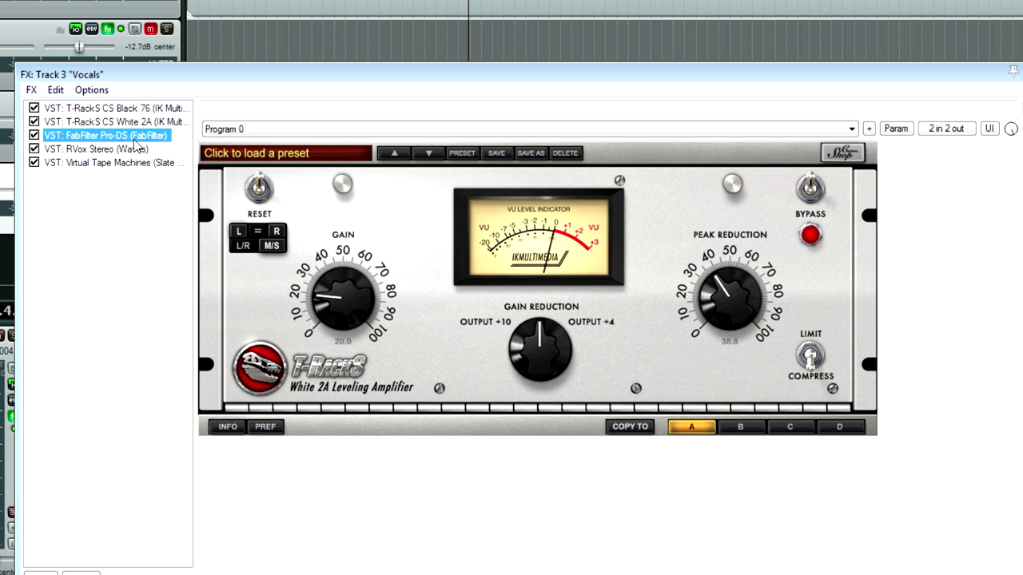
left_click(128, 162)
key("Up")
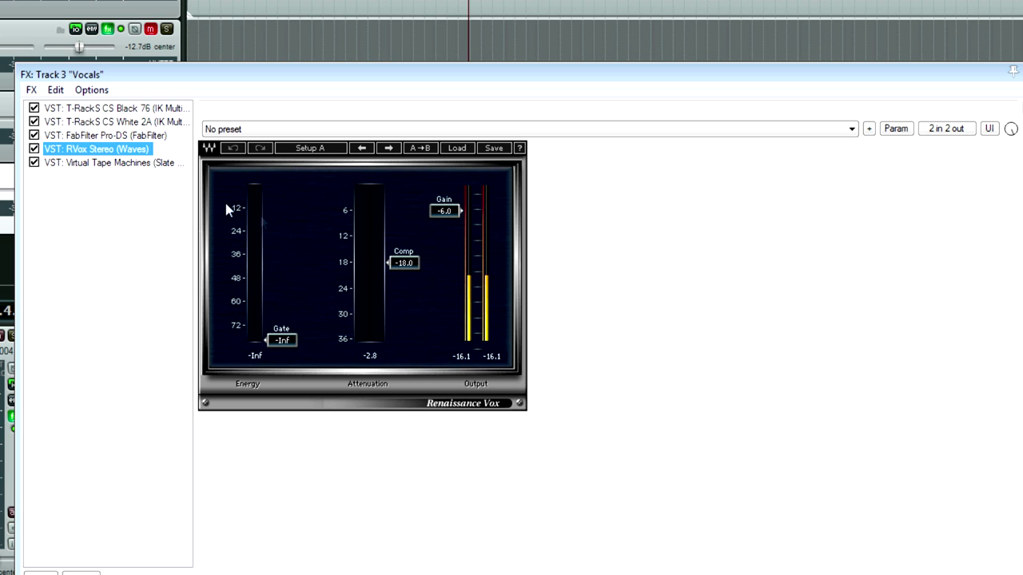
left_click(113, 164)
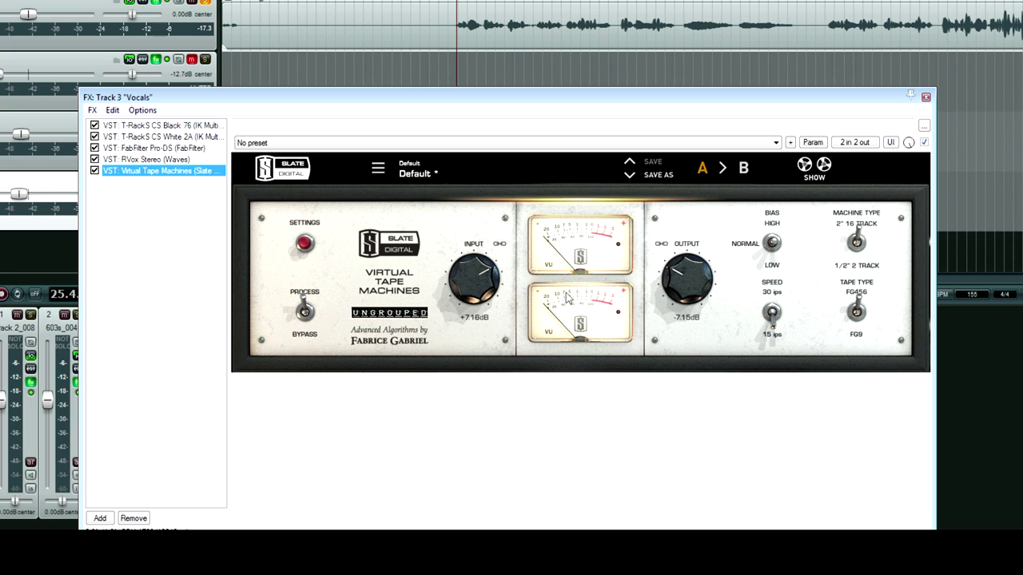
left_click(128, 125)
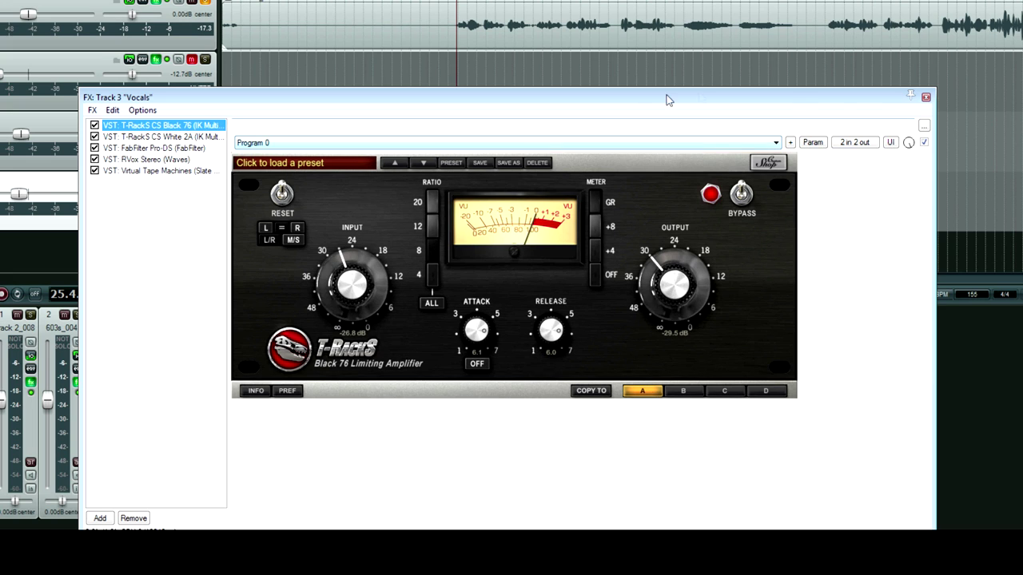
left_click(925, 97)
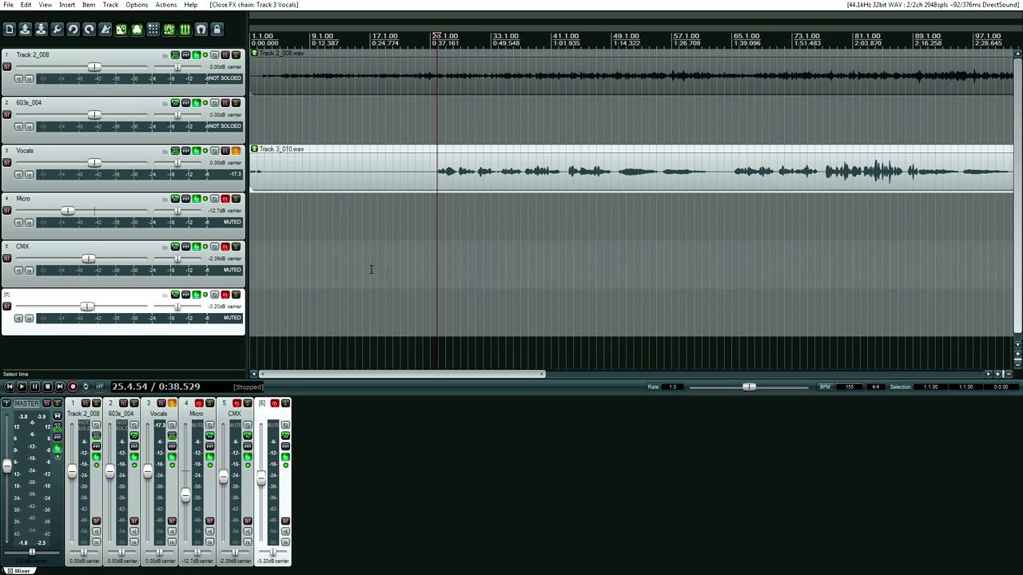
Step: Play and stop the dry vocals, then bring up the Master Track FX chain
key("space")
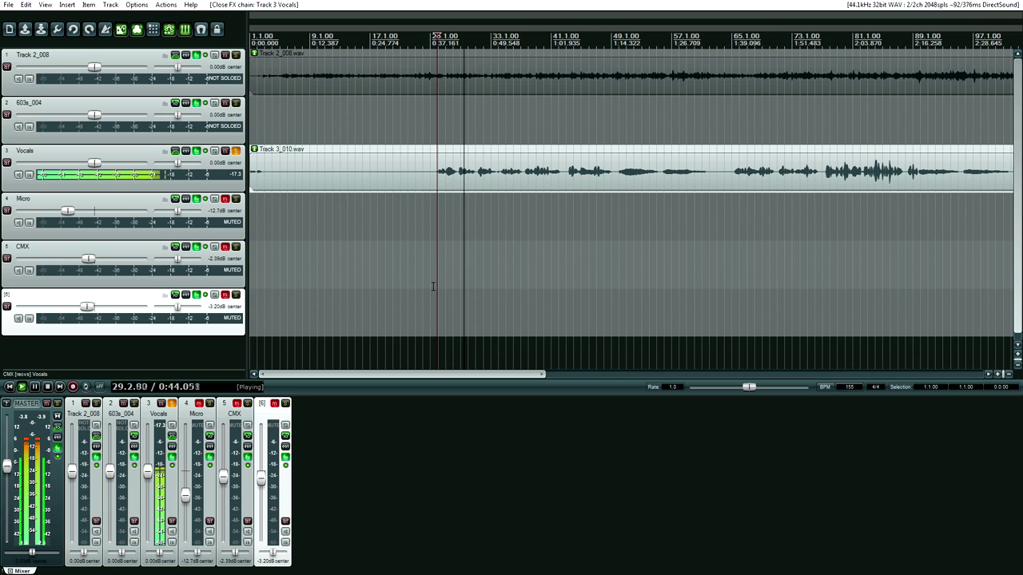
key("space")
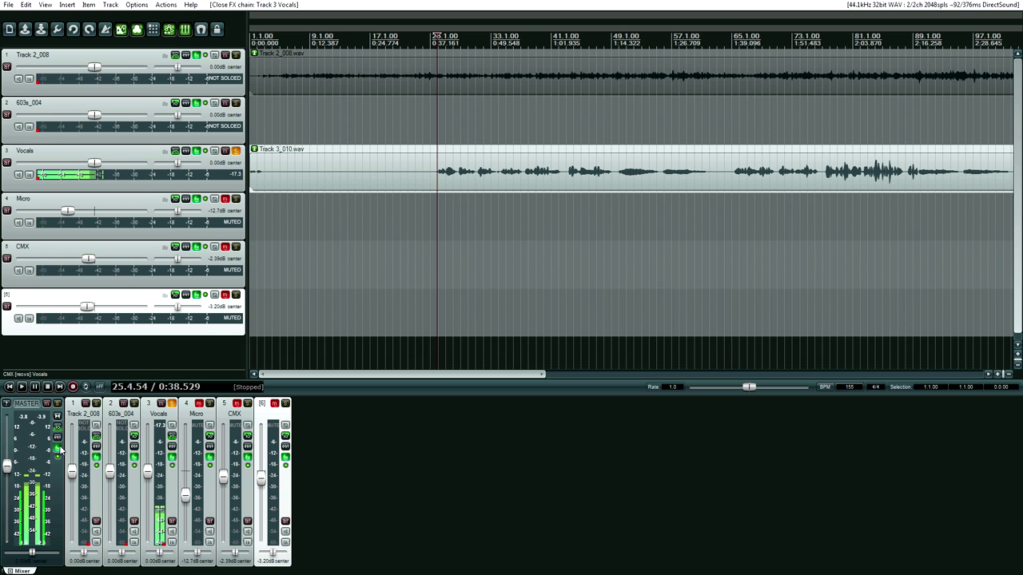
left_click(91, 451)
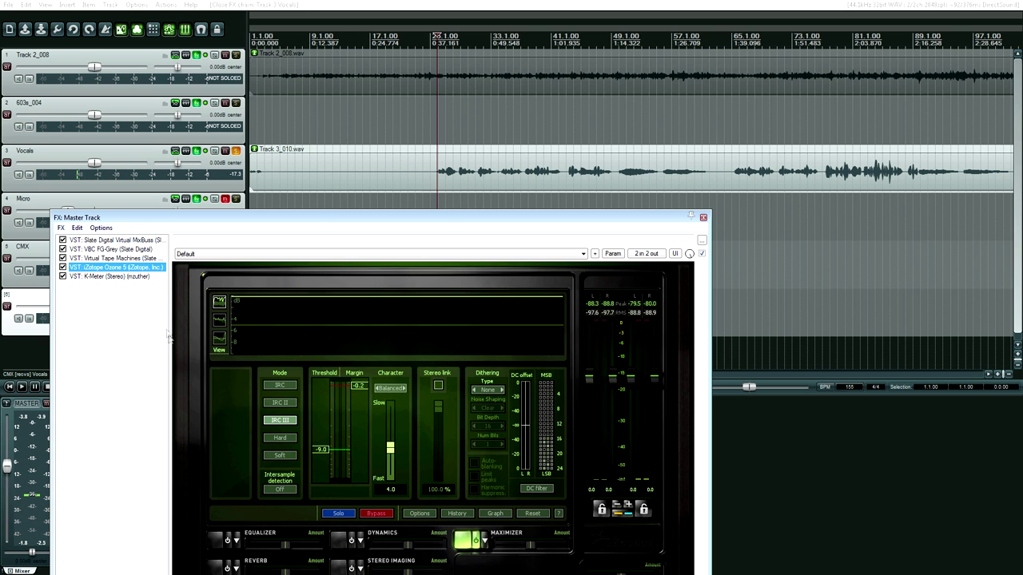
Step: Inspect Virtual MixBuss, VBC FG-Grey, Virtual Tape Machines, Ozone 5 and K-Meter on the master, then close it
left_click(120, 240)
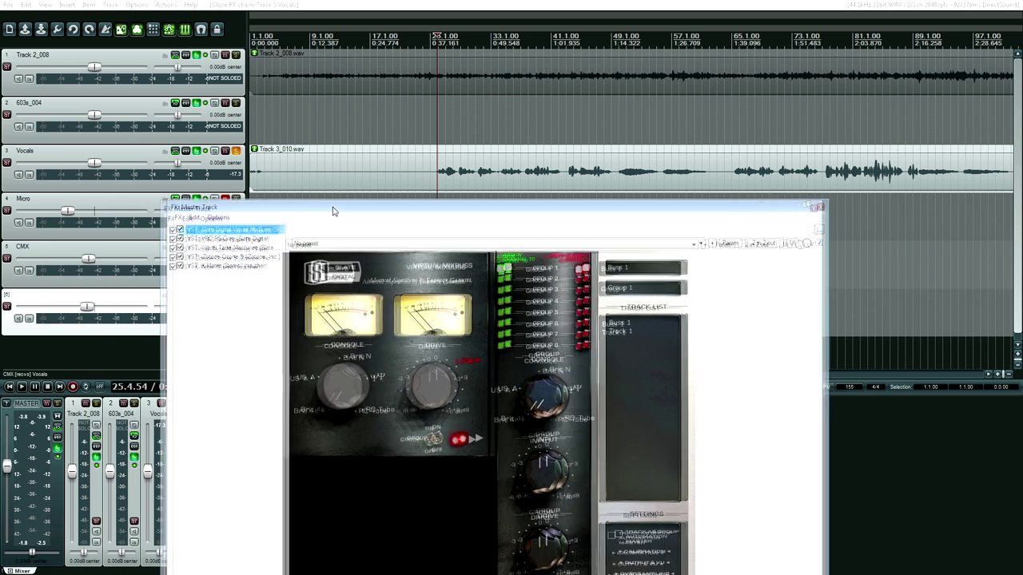
key("Down")
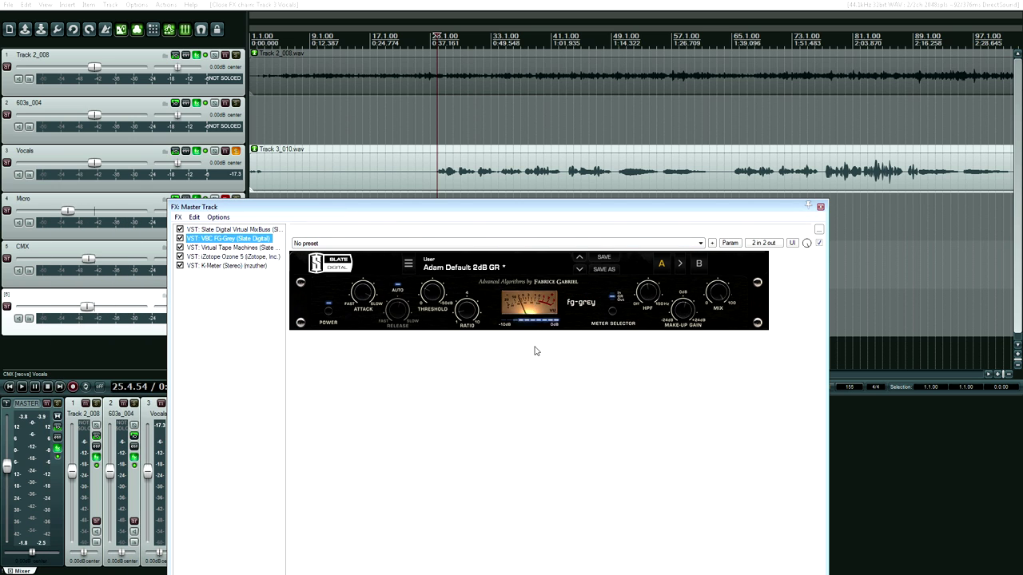
key("Up")
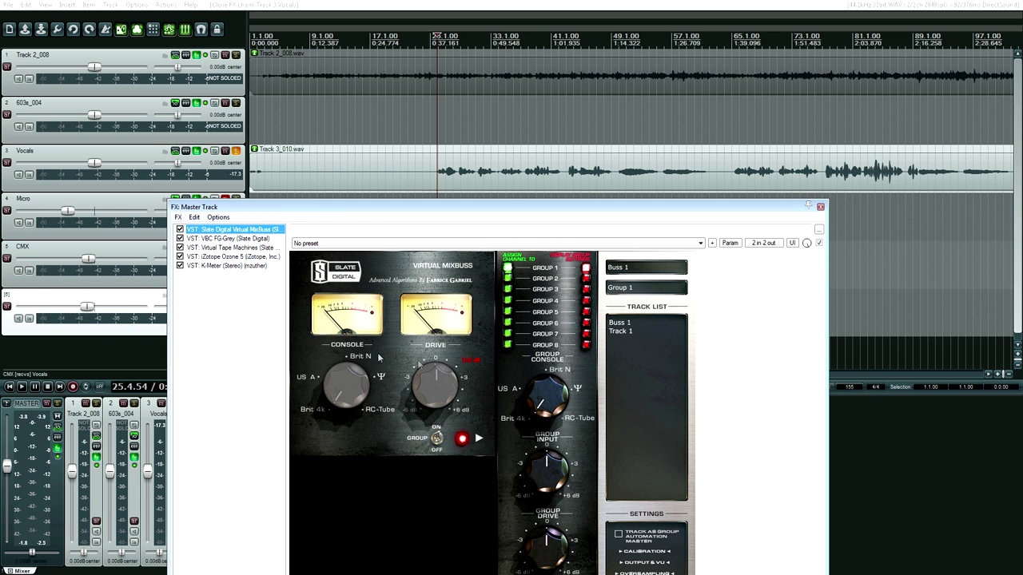
left_click(218, 239)
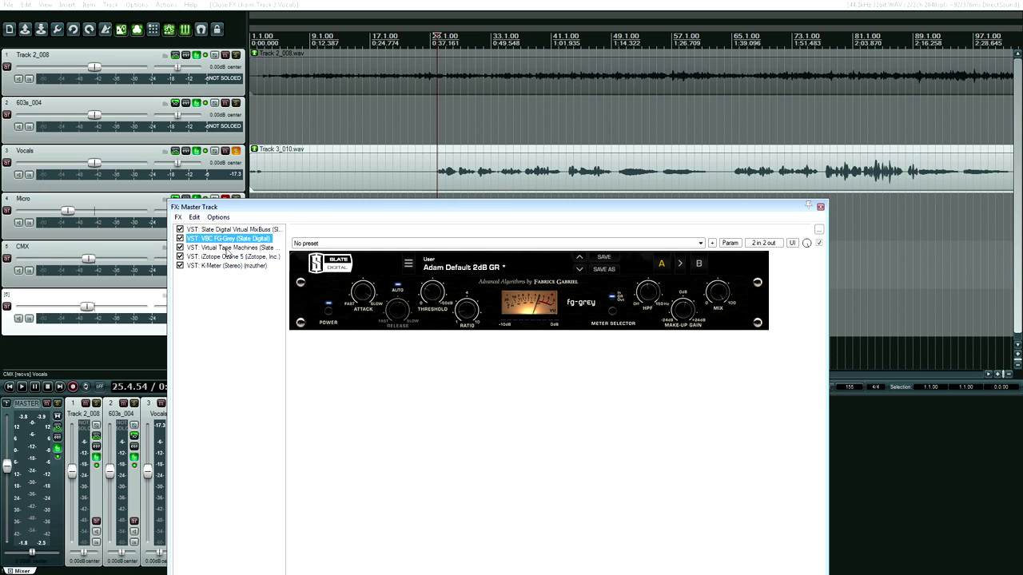
left_click(227, 249)
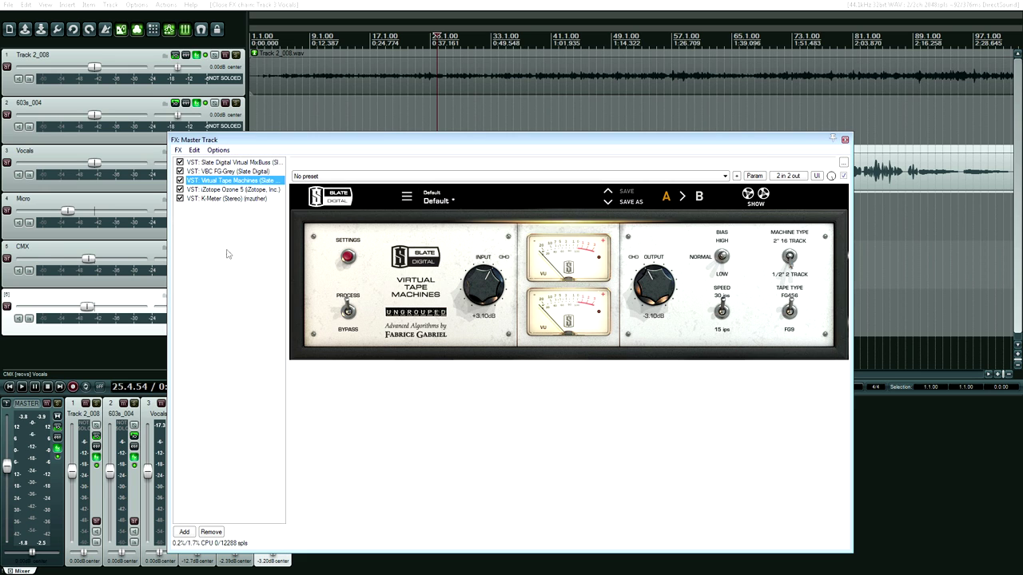
left_click(230, 189)
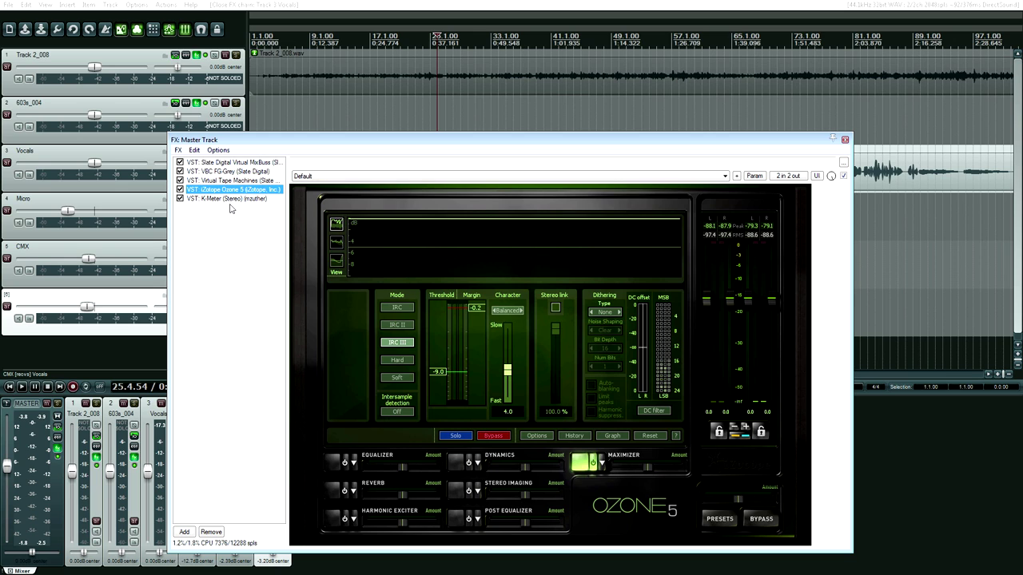
left_click(230, 199)
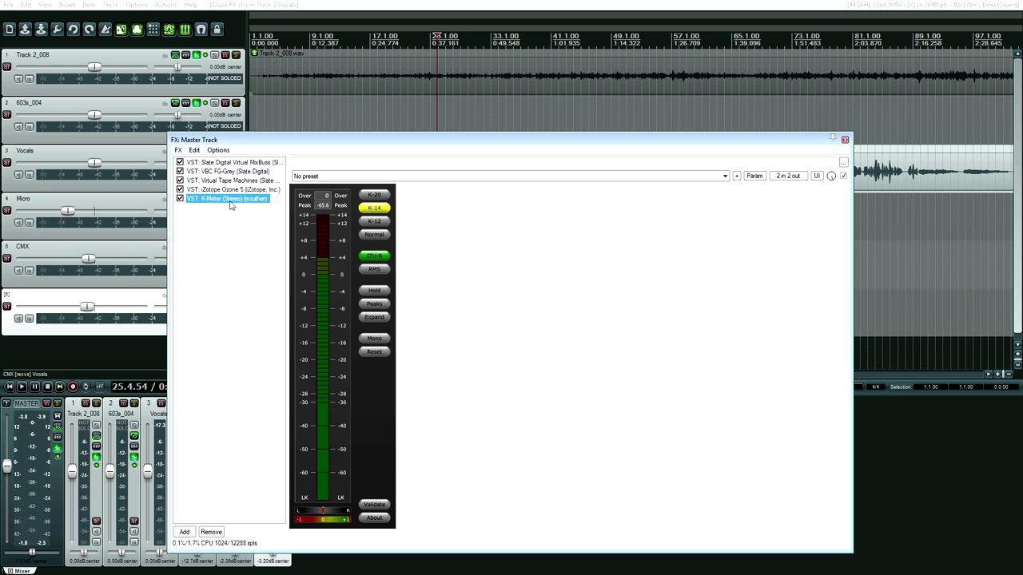
key("Up")
key("Up")
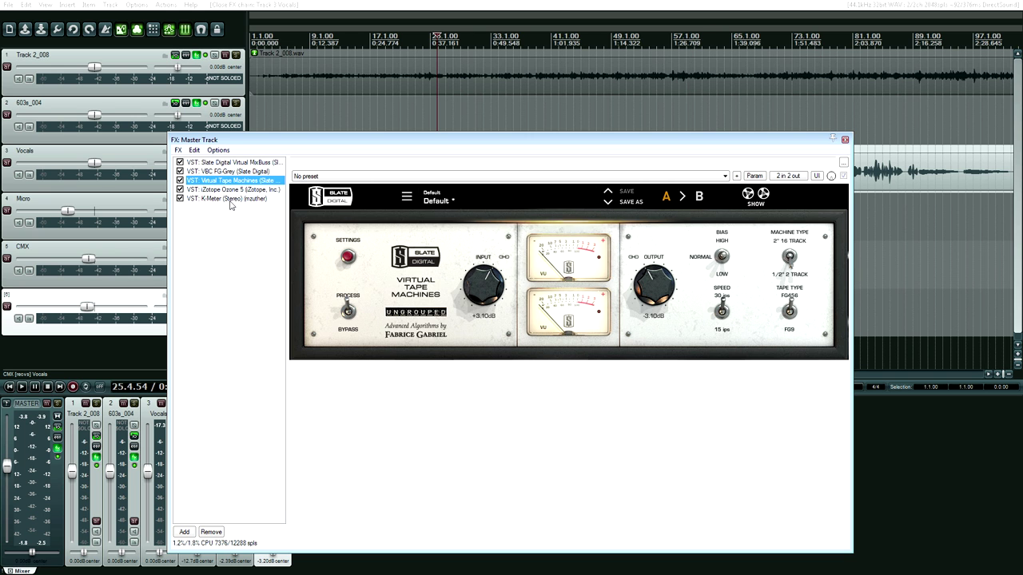
key("Up")
key("Up")
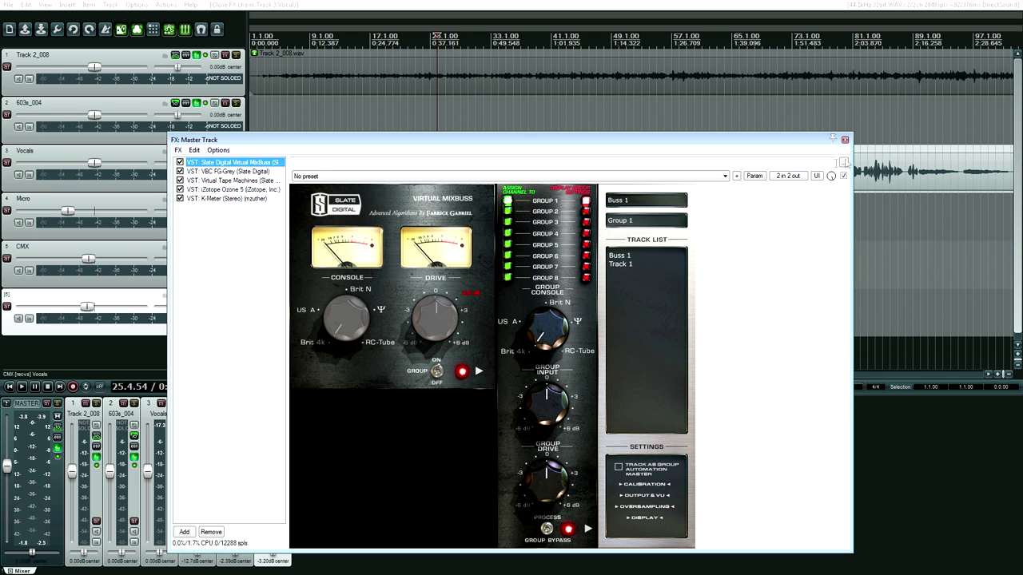
left_click(845, 141)
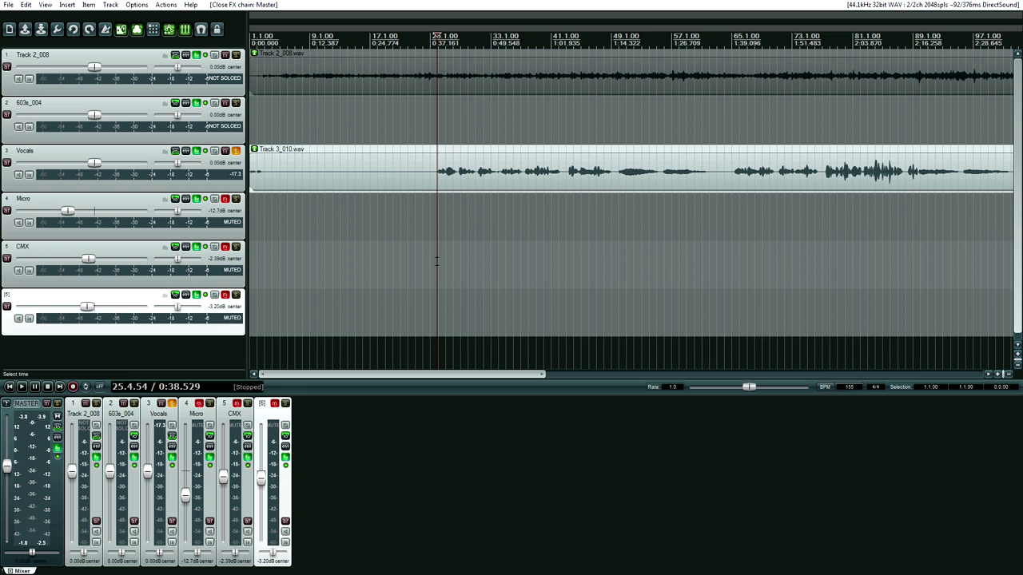
key("space")
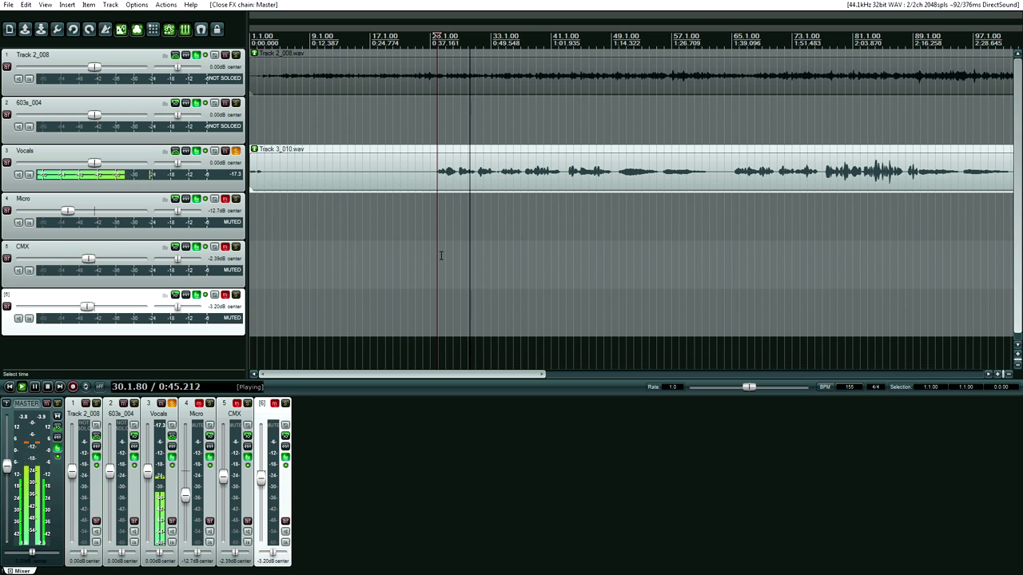
key("space")
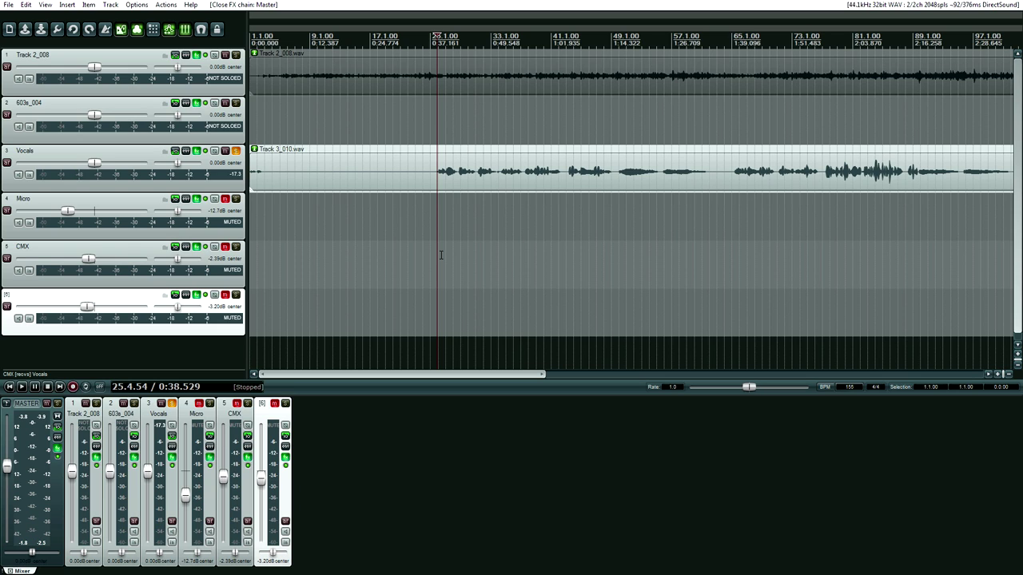
Step: Unmute CMX, show its Schwa CMX Rich Slapback chain, and play a passage of the doubled vocals
left_click(225, 246)
left_click(196, 246)
key("space")
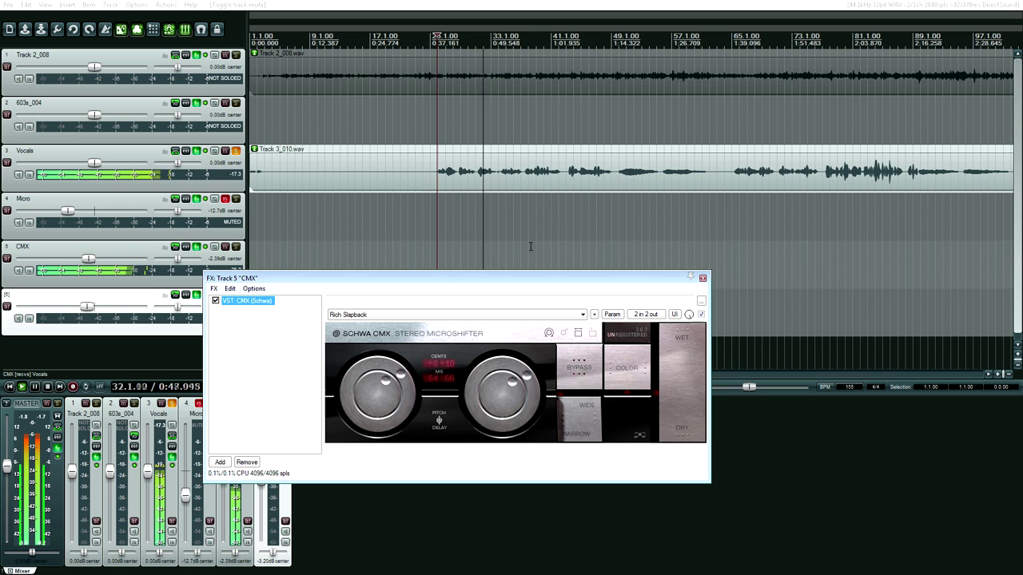
key("space")
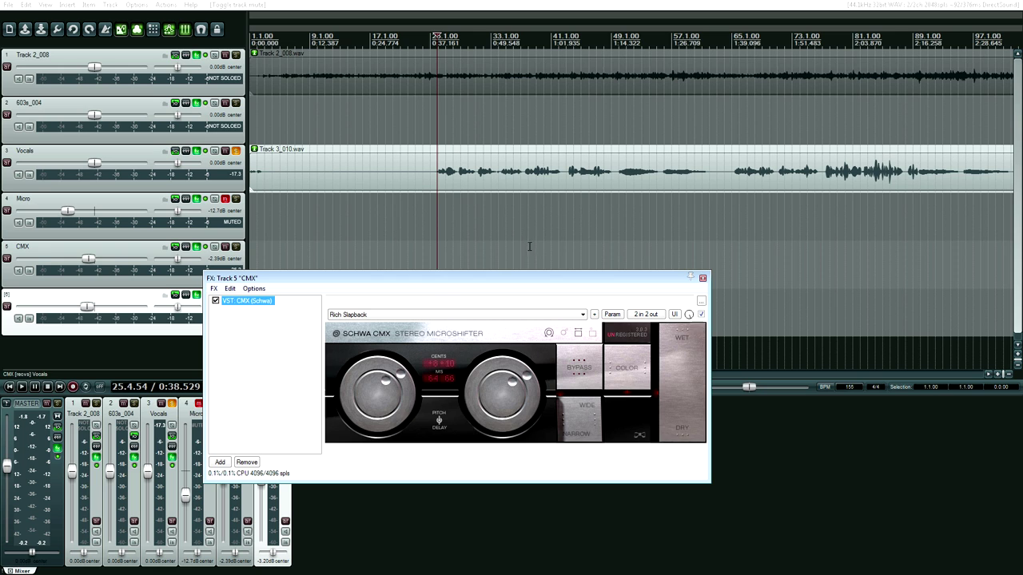
Step: Close the CMX FX window, solo backing track 2_008 too, and start playback
left_click(703, 278)
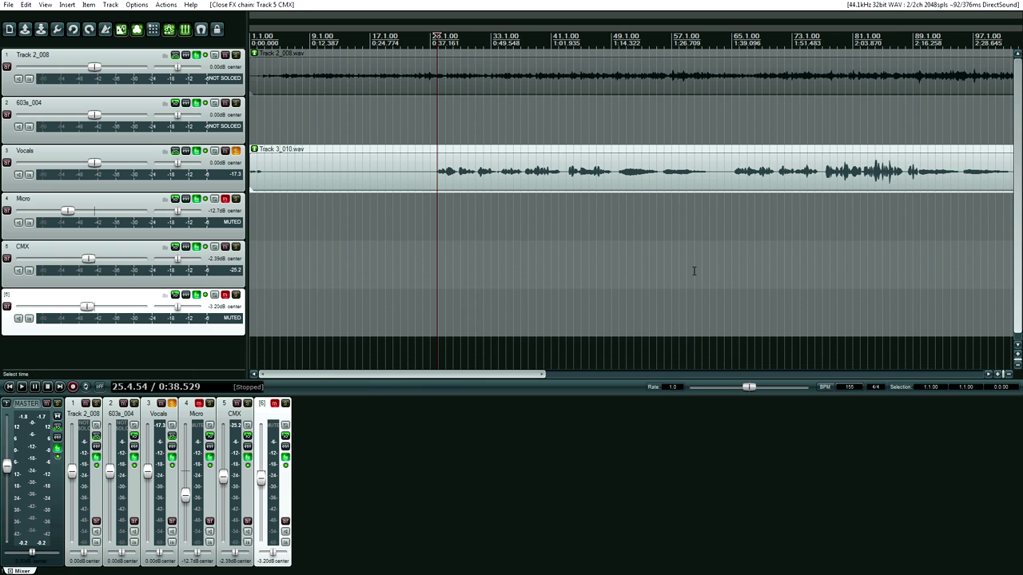
left_click(236, 54)
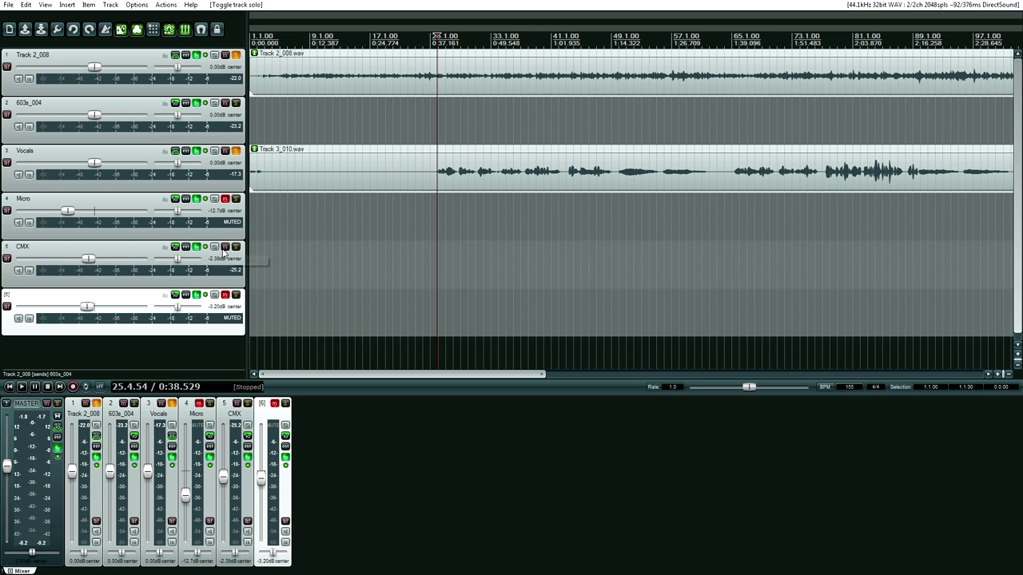
key("space")
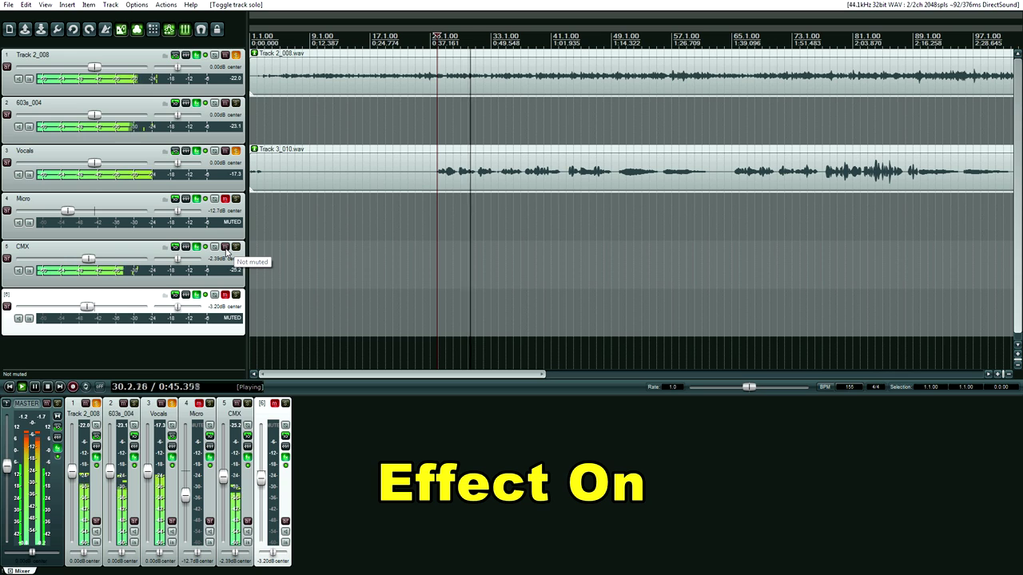
Step: Toggle the CMX doubling track's mute off and on repeatedly, ending with it unmuted
left_click(227, 249)
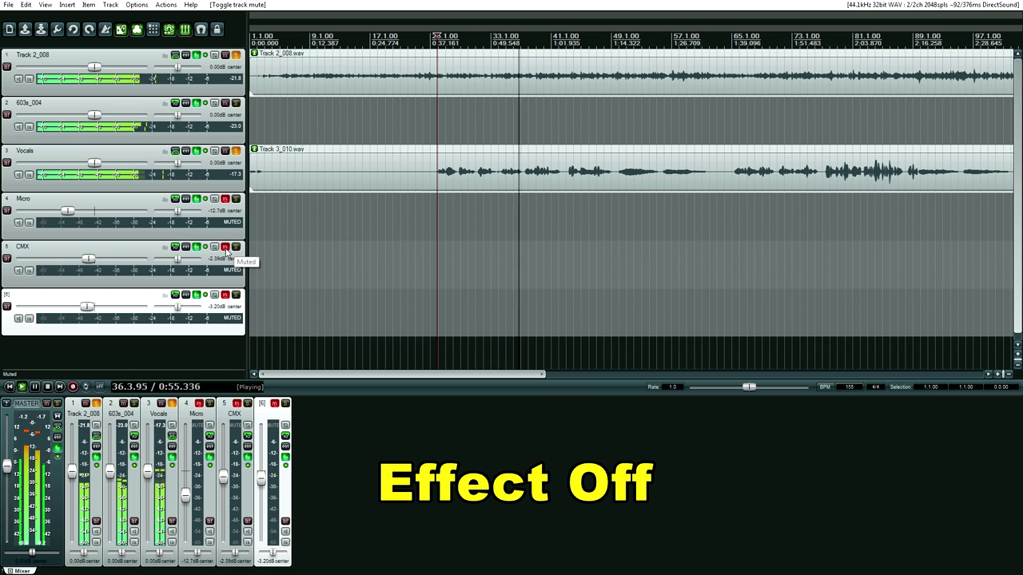
left_click(226, 247)
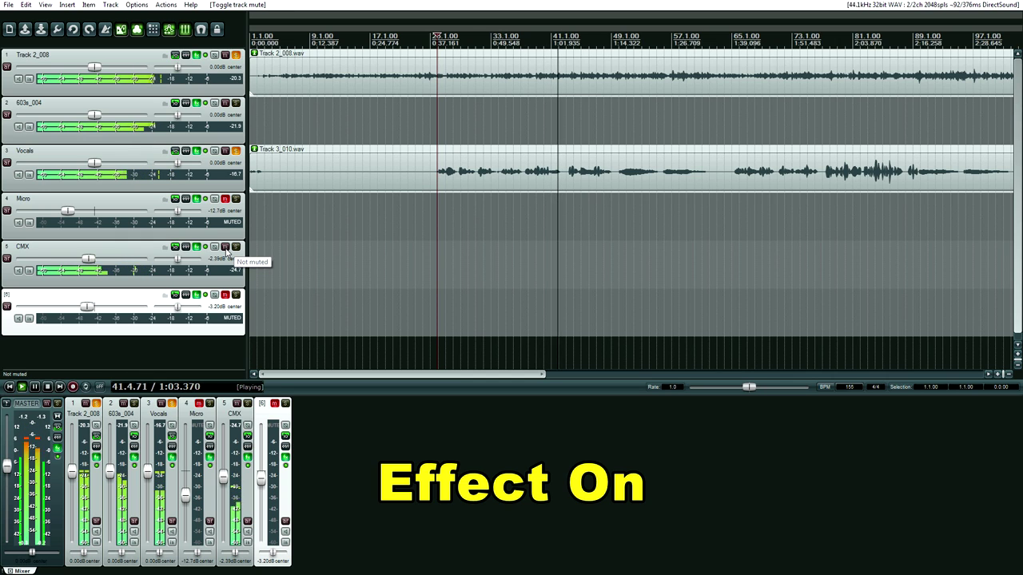
left_click(226, 249)
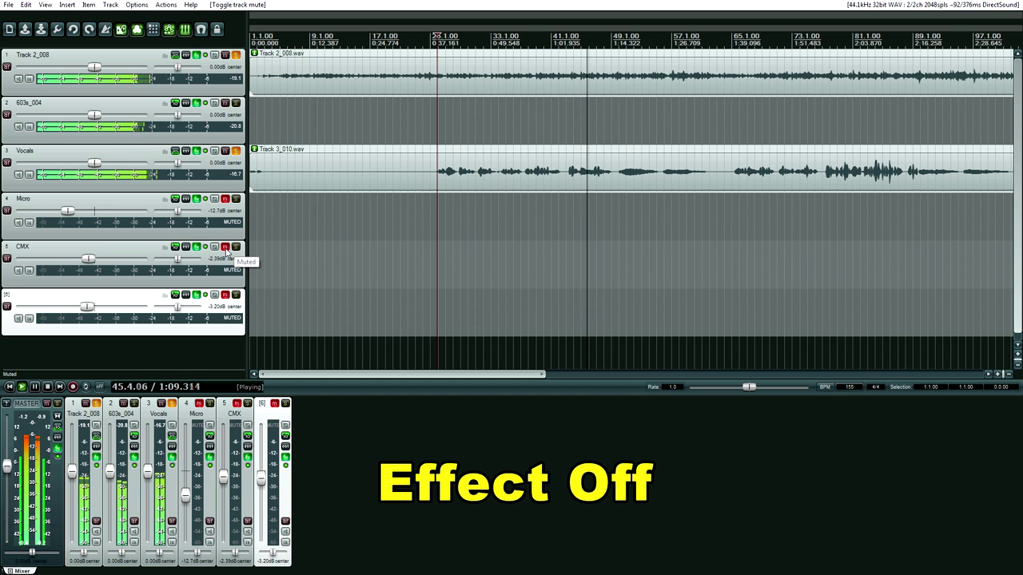
left_click(227, 249)
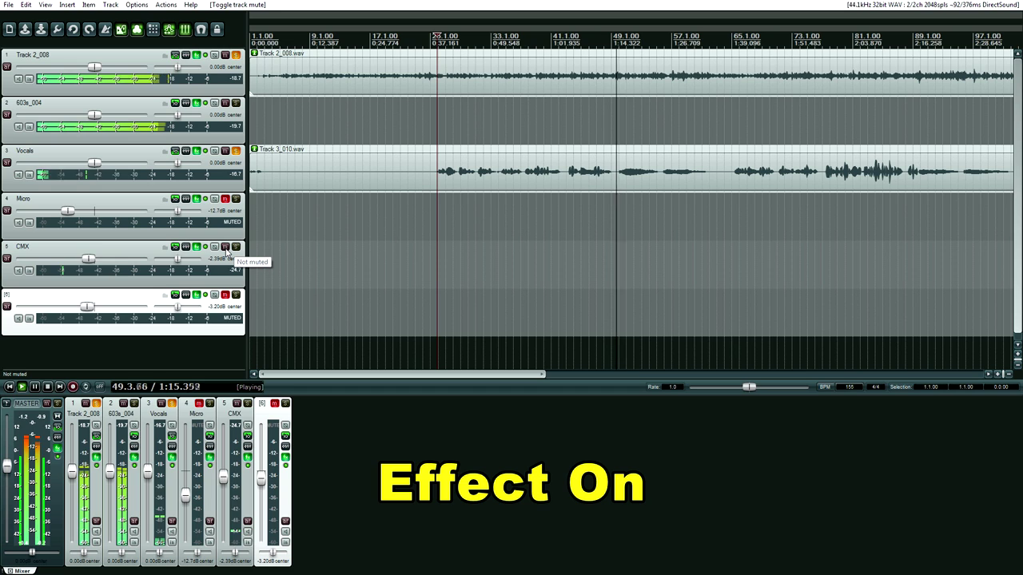
left_click(226, 249)
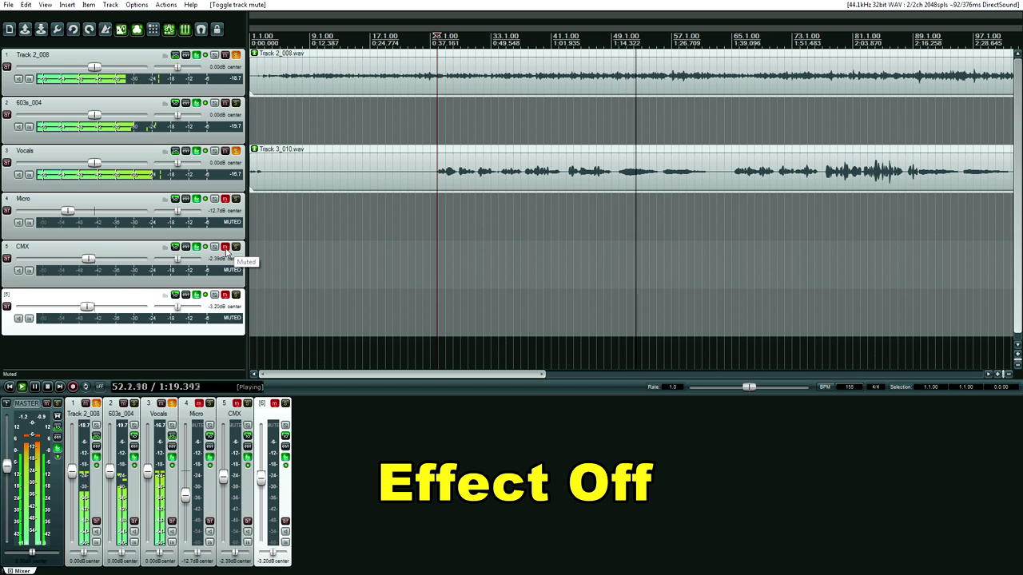
left_click(226, 249)
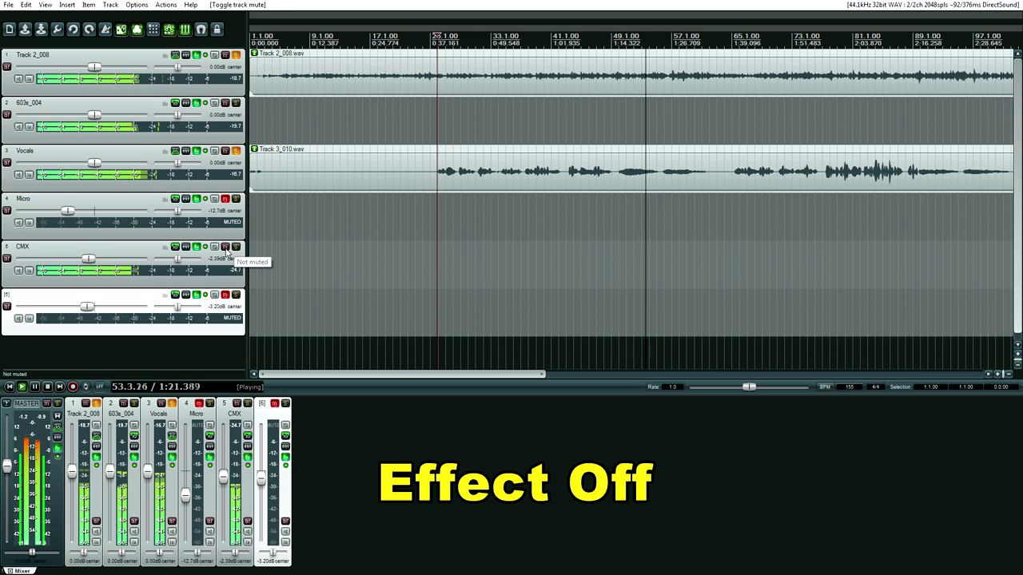
Step: Stop playback, leaving the CMX doubling track unmuted at -2.39dB
key("space")
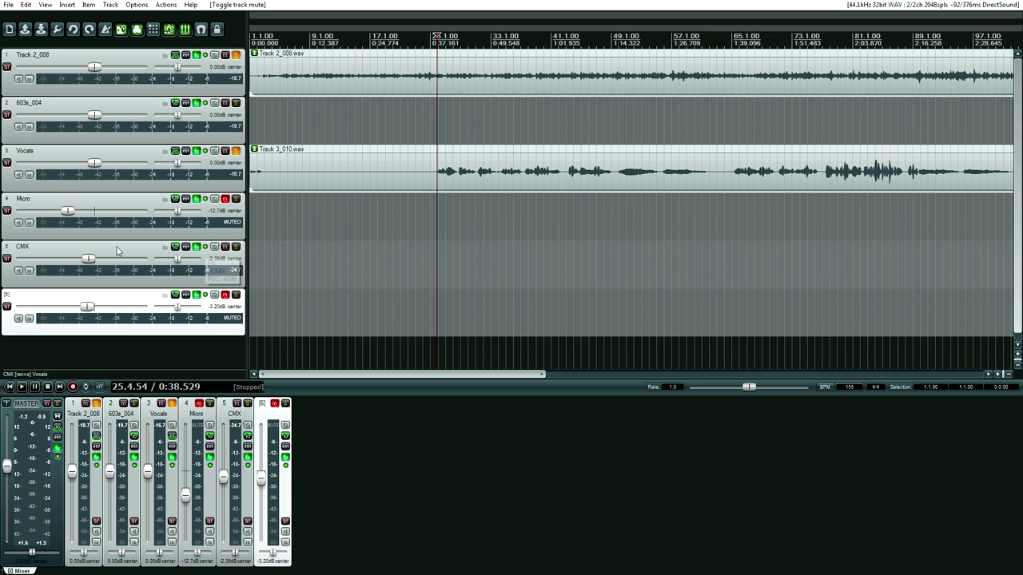
mouse_move(92, 262)
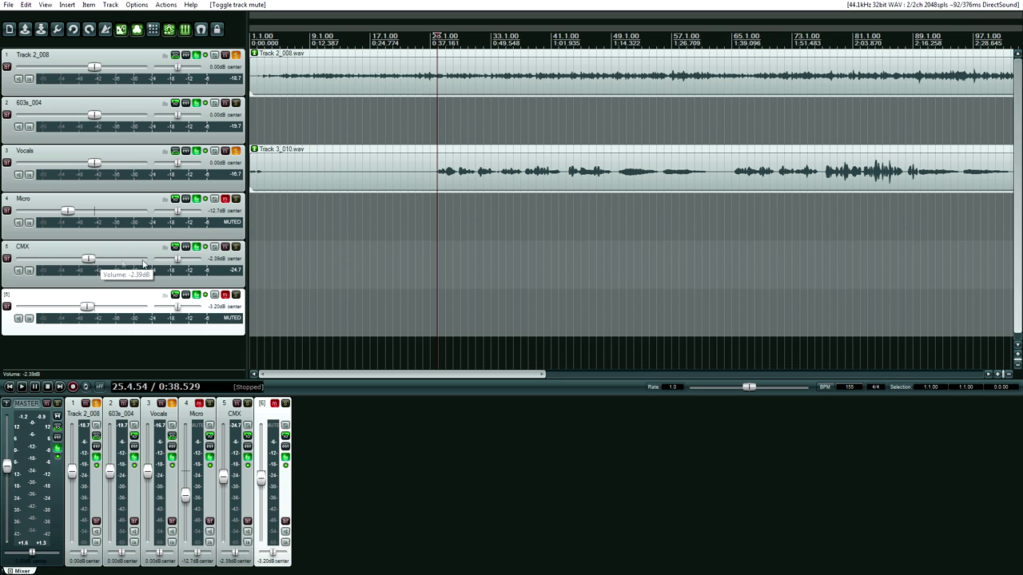
Step: Solo the CMX doubling track and take the backing track out of solo
left_click(235, 247)
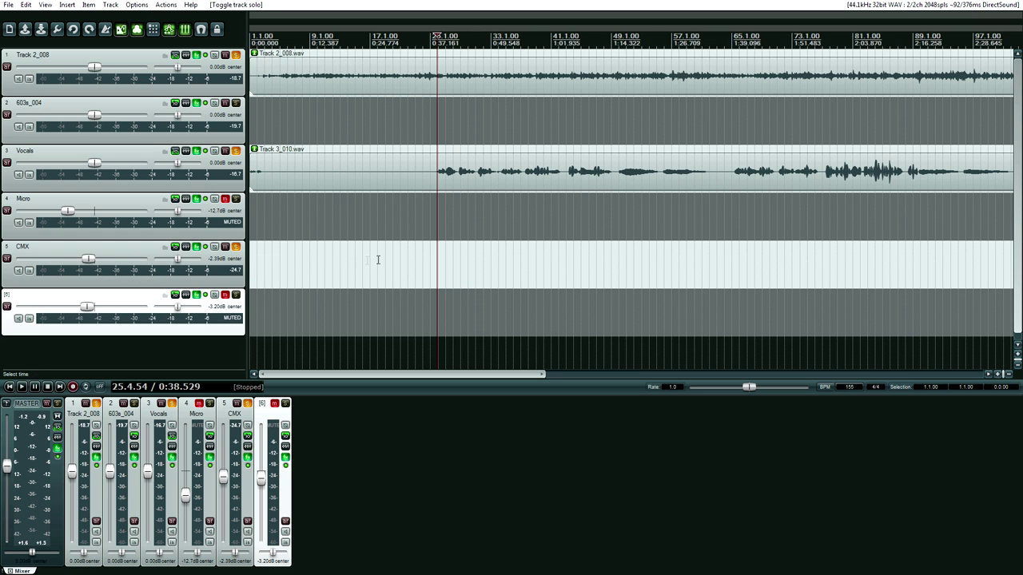
left_click(236, 55)
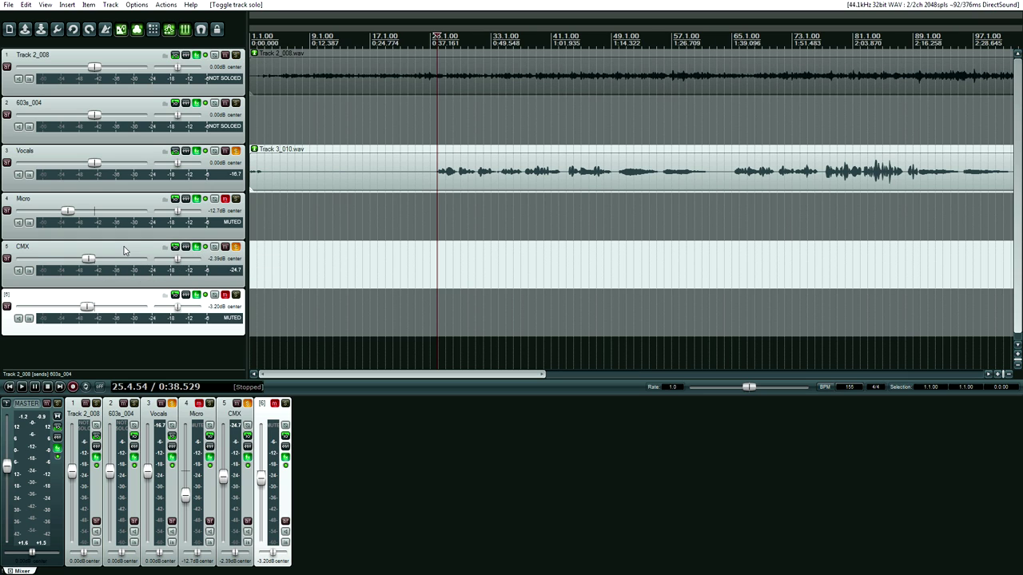
mouse_move(91, 263)
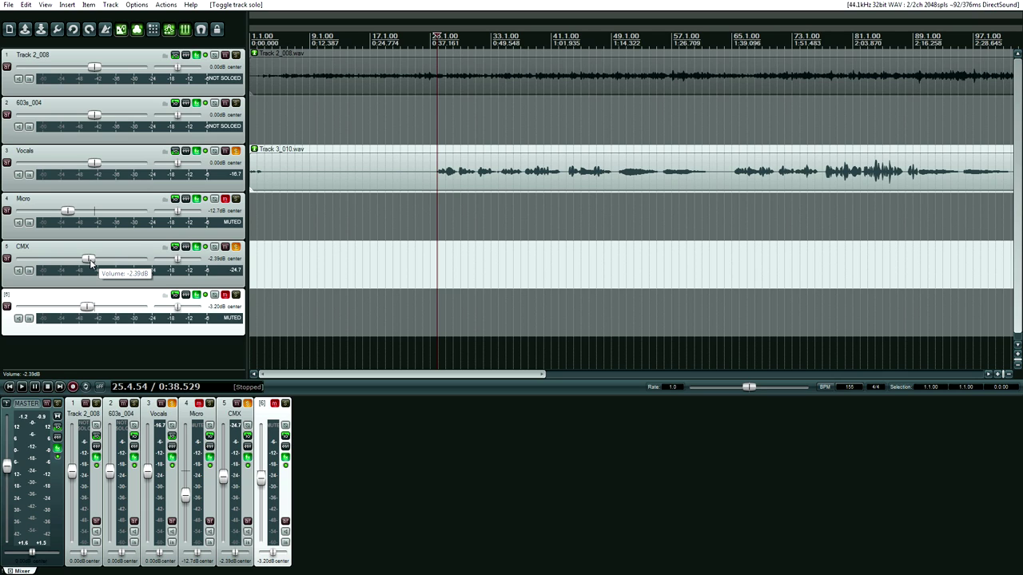
Step: Switch to Micro: solo and unmute it, mute CMX, show Little MicroShift, and play
left_click(236, 247)
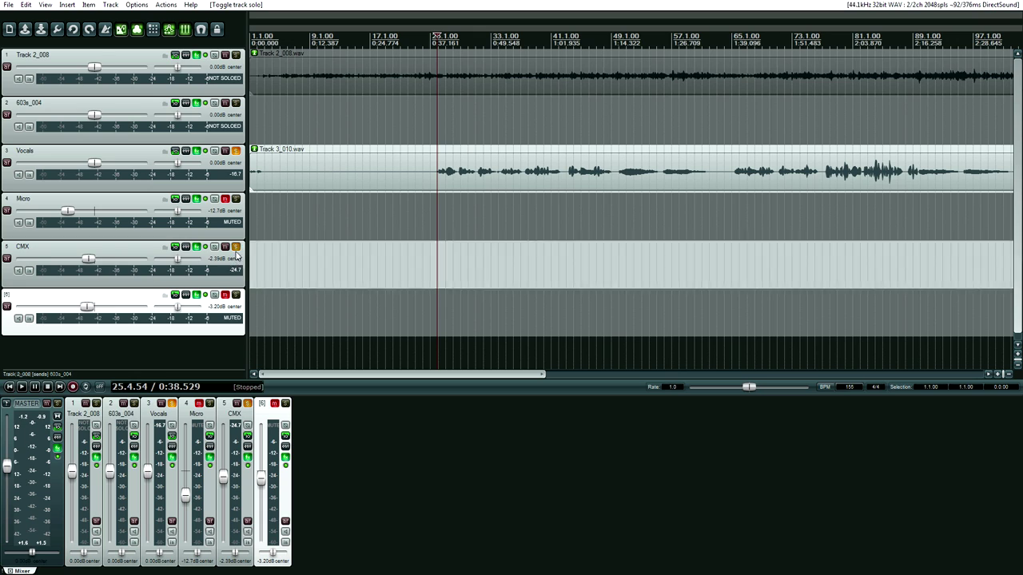
left_click(234, 199)
left_click(225, 247)
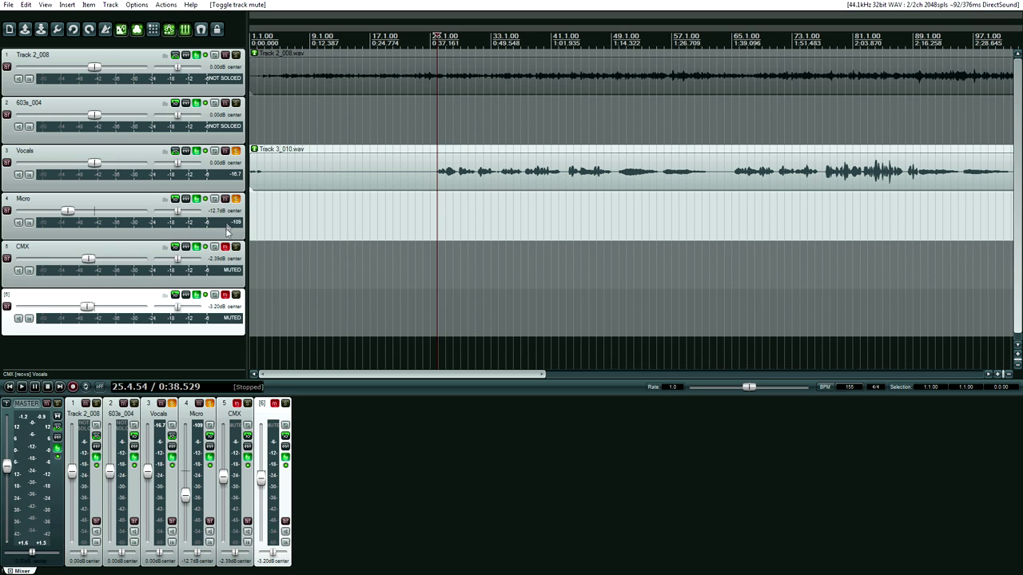
left_click(189, 178)
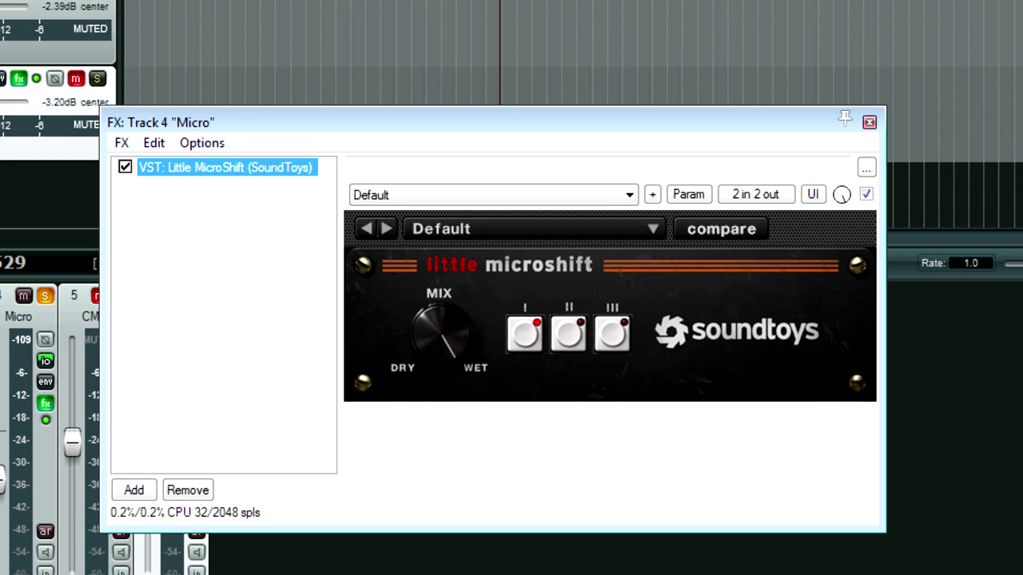
key("space")
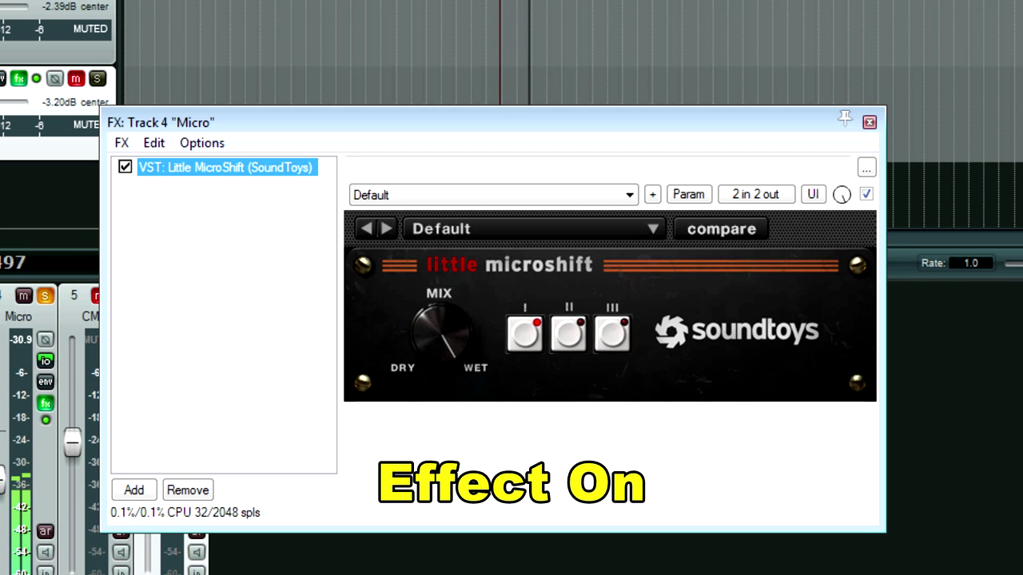
Step: Unsolo the Micro track to hear its MicroShift doubling, then solo the backing track
left_click(45, 295)
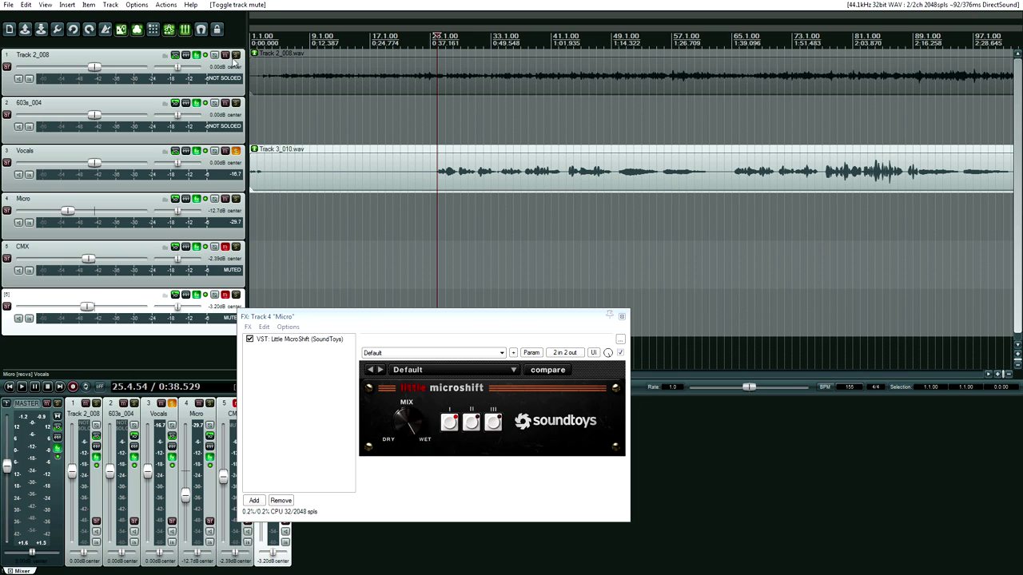
key("alt+s")
Step: Invert Micro's phase, then toggle its doubling off and on during playback, ending unmuted
left_click(226, 198)
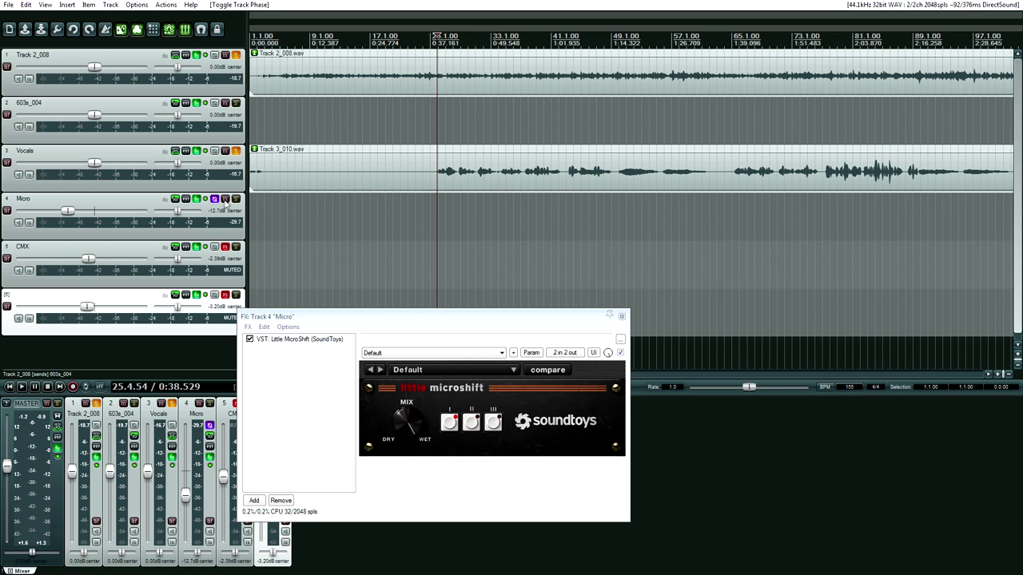
left_click(215, 198)
key("space")
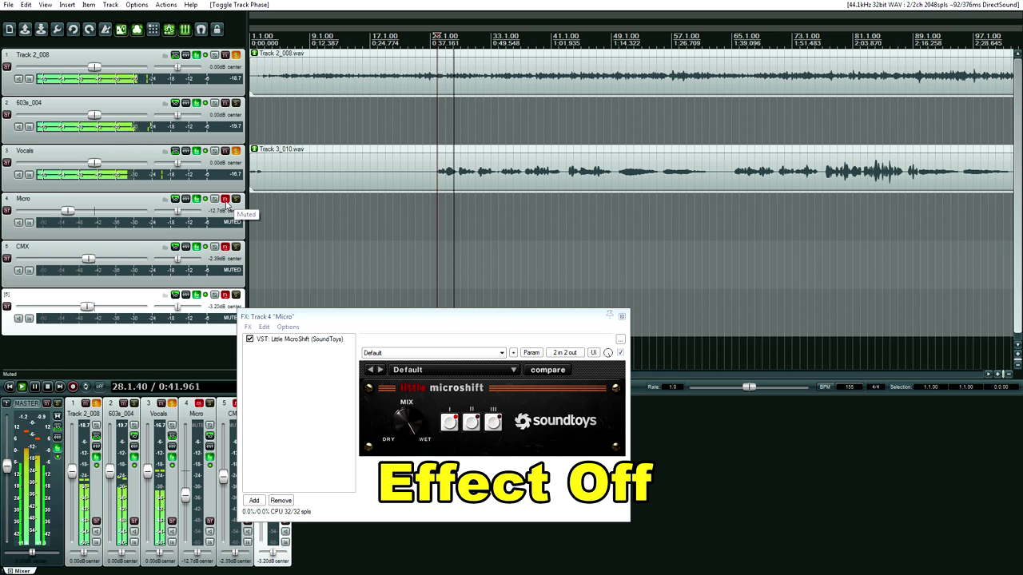
left_click(227, 204)
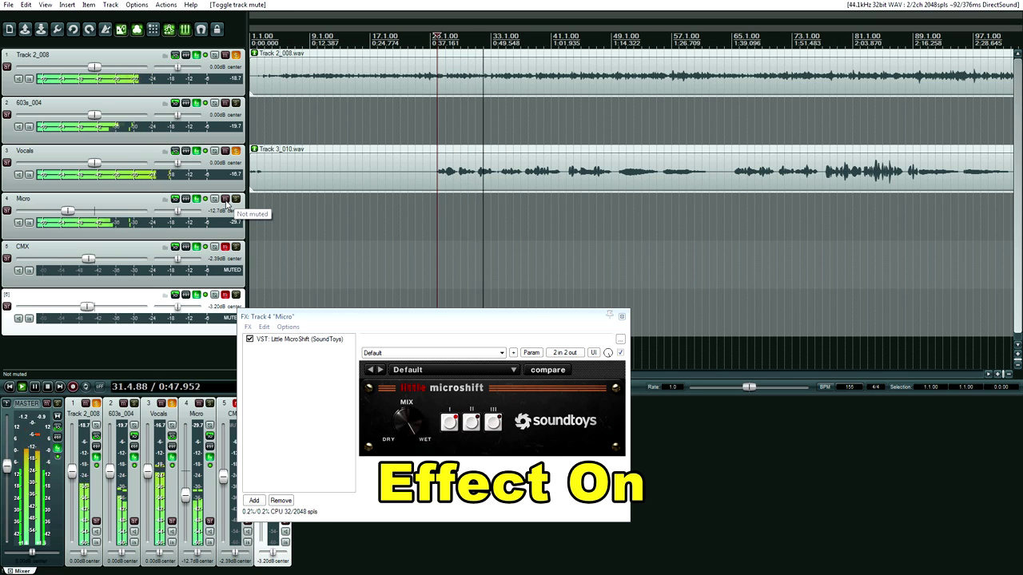
left_click(226, 202)
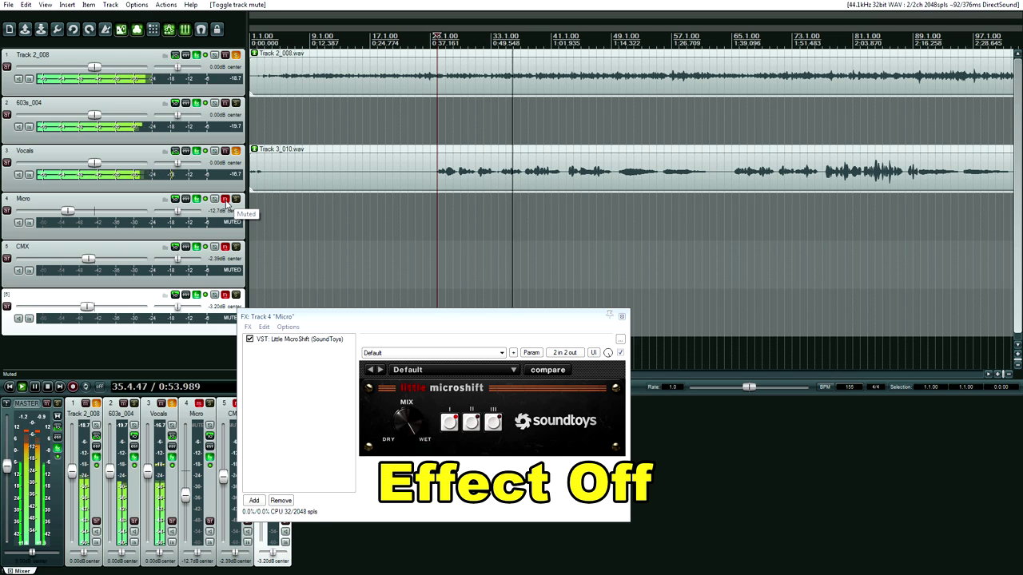
left_click(226, 202)
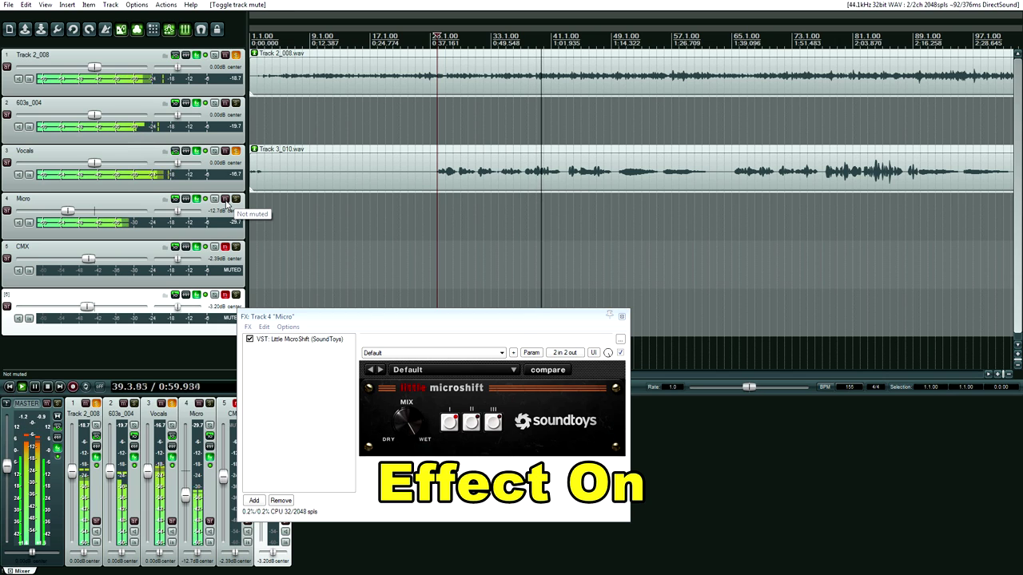
key("space")
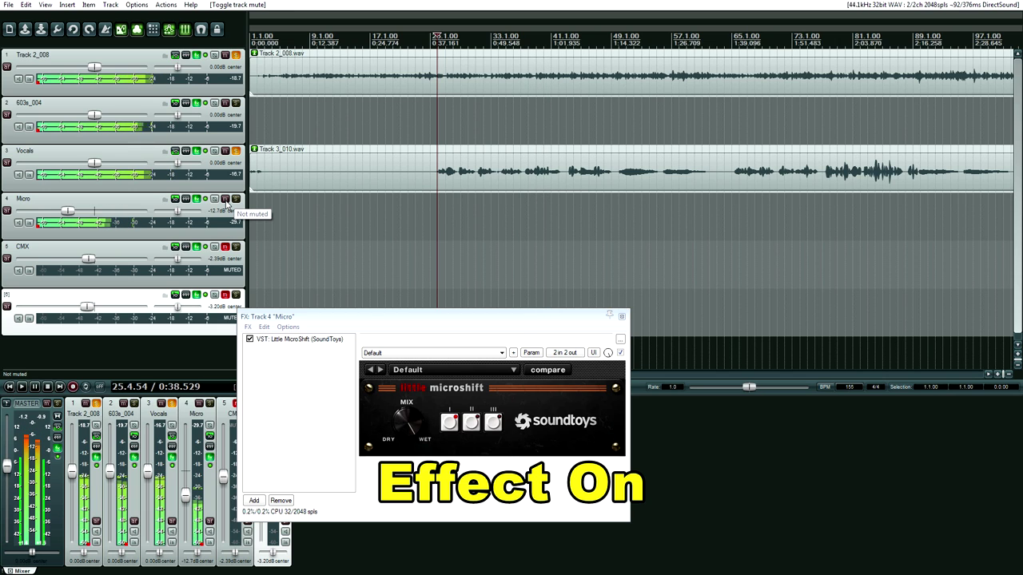